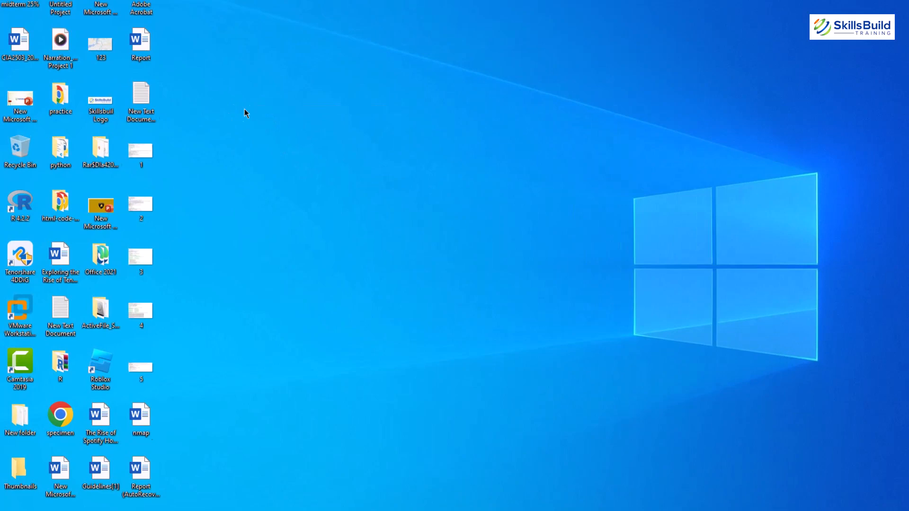
# - Hide all desktop icons by turning off the desktop icon display
pyautogui.rightClick(217, 126)
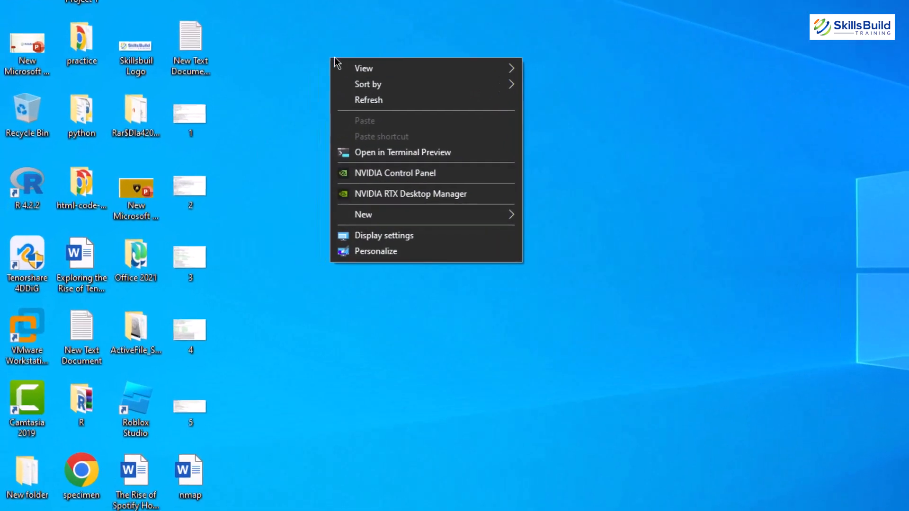
pyautogui.moveTo(396, 61)
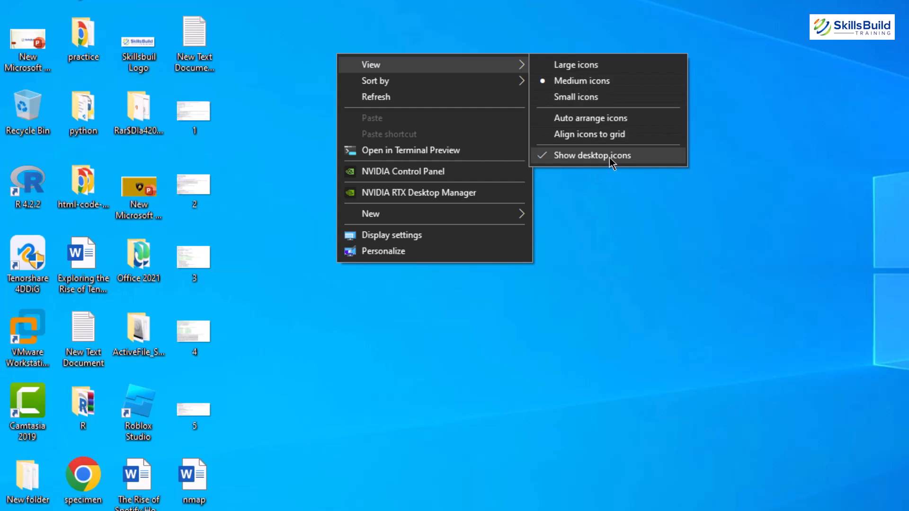
pyautogui.click(609, 157)
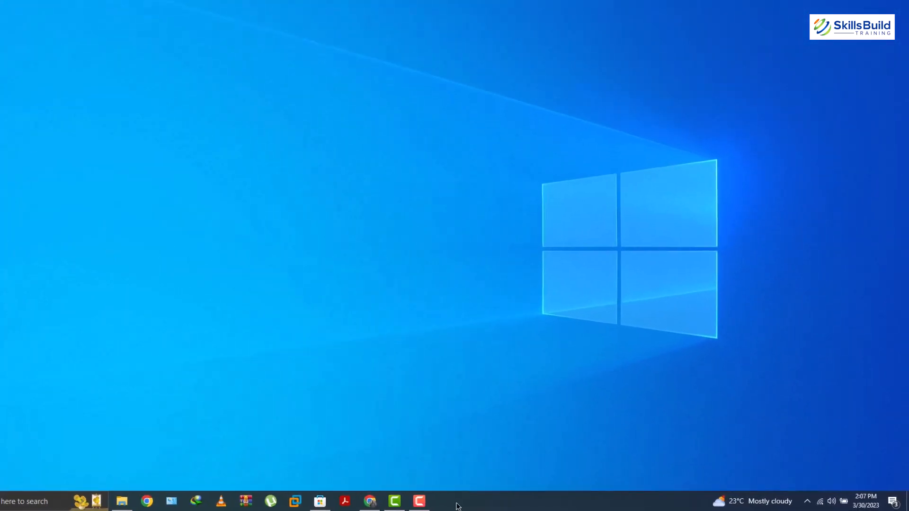
# - Set the taskbar search to Hidden so the search box disappears
pyautogui.rightClick(458, 506)
pyautogui.moveTo(394, 184)
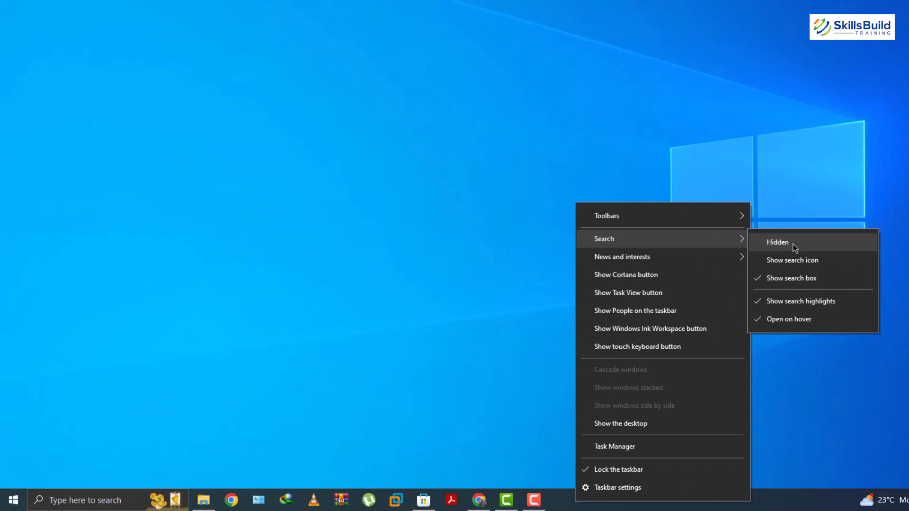
pyautogui.click(794, 243)
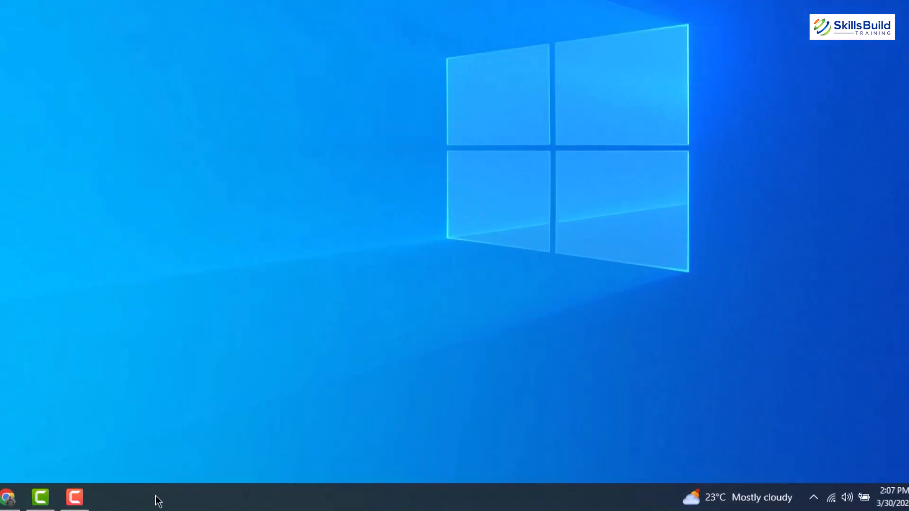
# - Turn off News and interests on the taskbar
pyautogui.rightClick(438, 499)
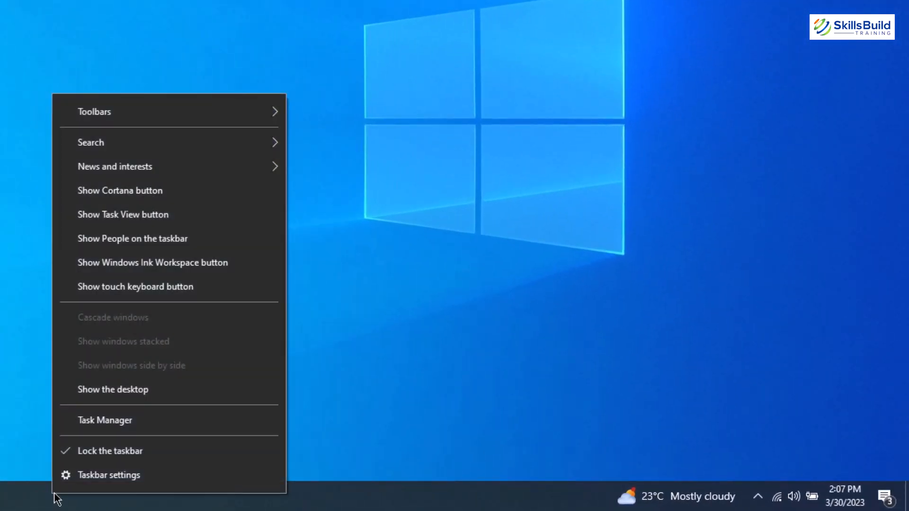
pyautogui.moveTo(207, 175)
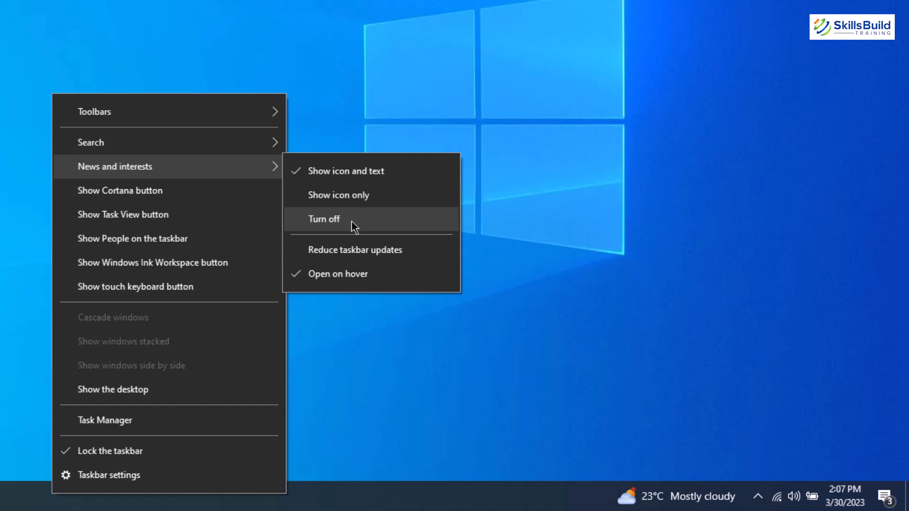
pyautogui.click(353, 226)
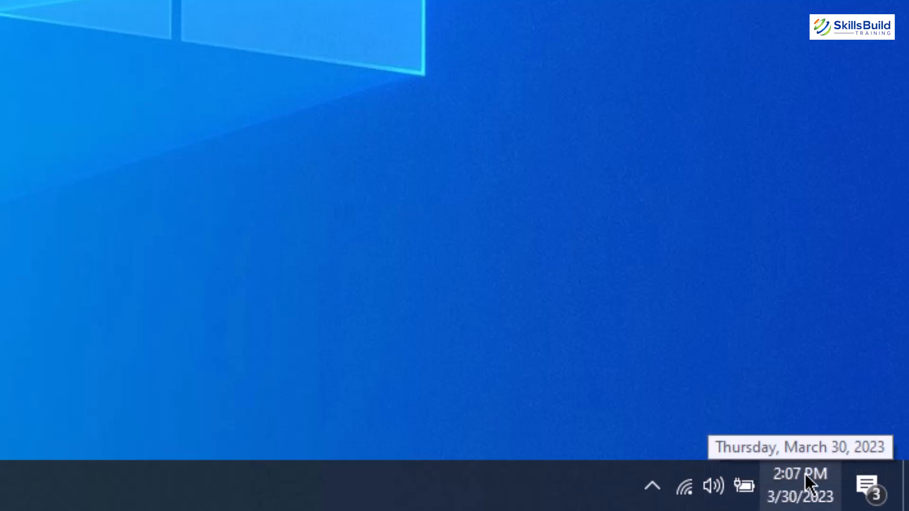
# - Move the network, volume and battery icons from the taskbar into the hidden icons tray
pyautogui.click(652, 495)
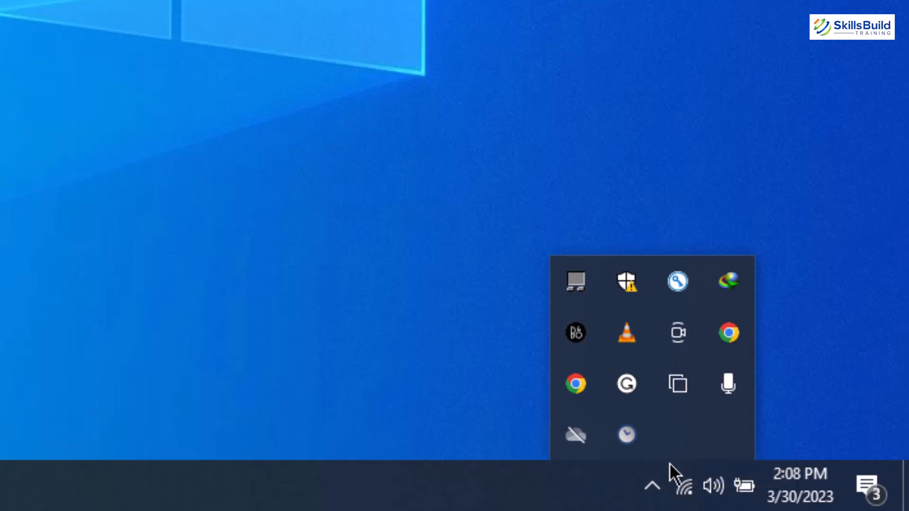
pyautogui.click(682, 485)
pyautogui.moveTo(682, 486); pyautogui.dragTo(664, 435)
pyautogui.moveTo(717, 495); pyautogui.dragTo(709, 438)
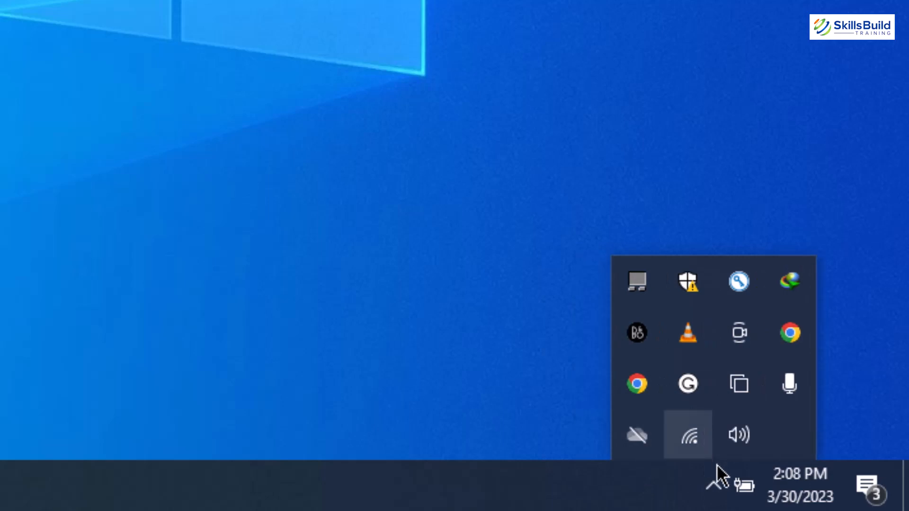
pyautogui.moveTo(743, 493); pyautogui.dragTo(753, 450)
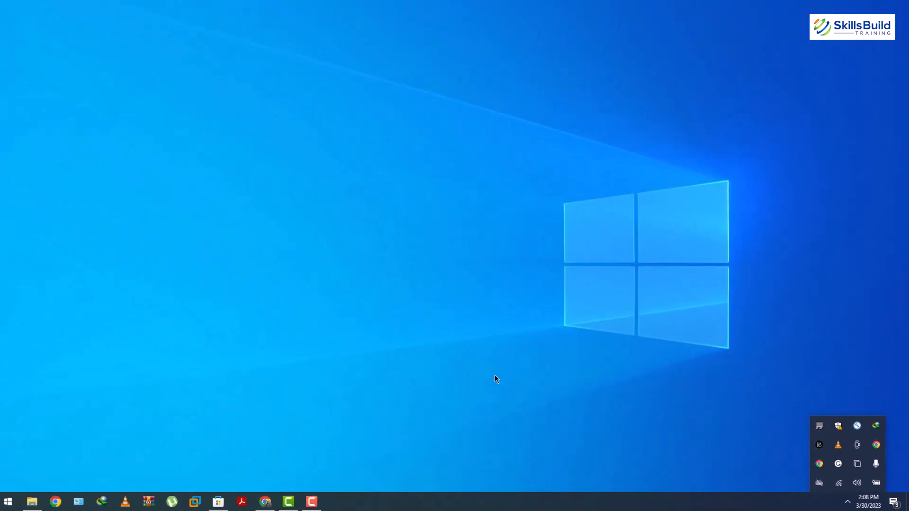
pyautogui.click(470, 339)
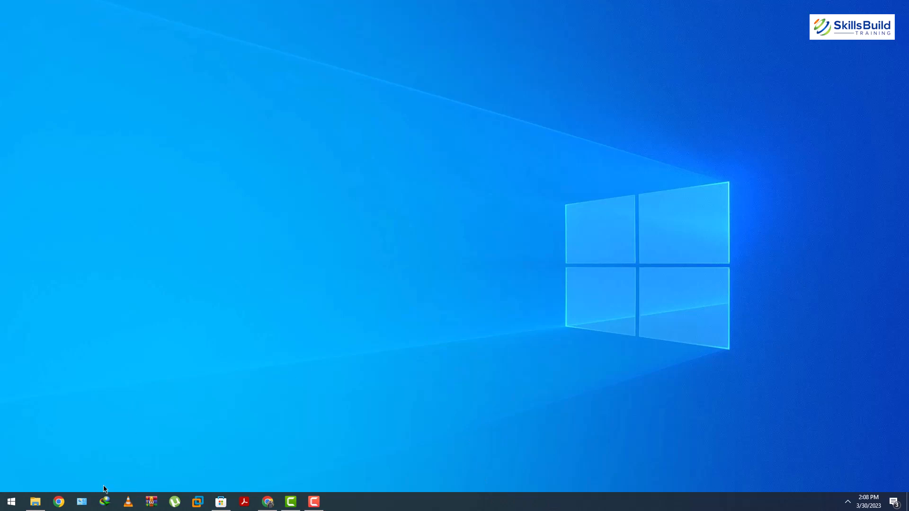
# - Open Chrome and search Google for taskbarx
pyautogui.click(59, 502)
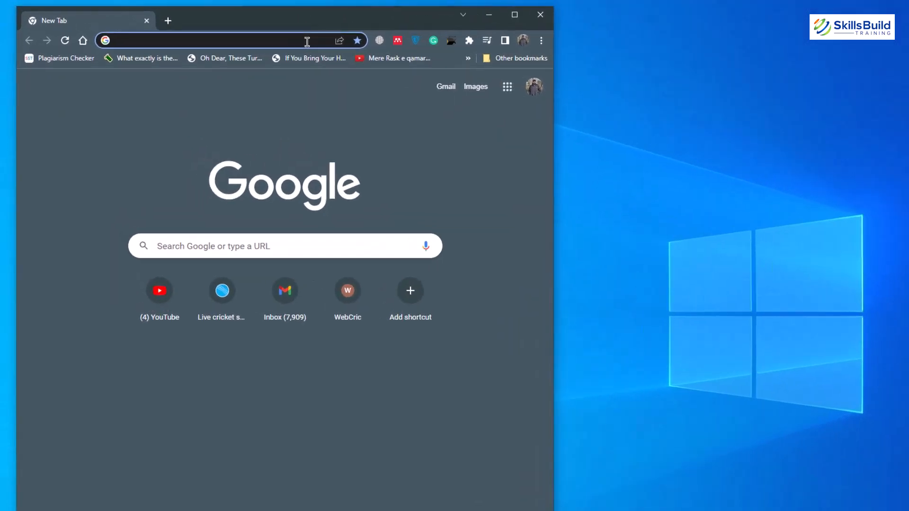
pyautogui.write('task')
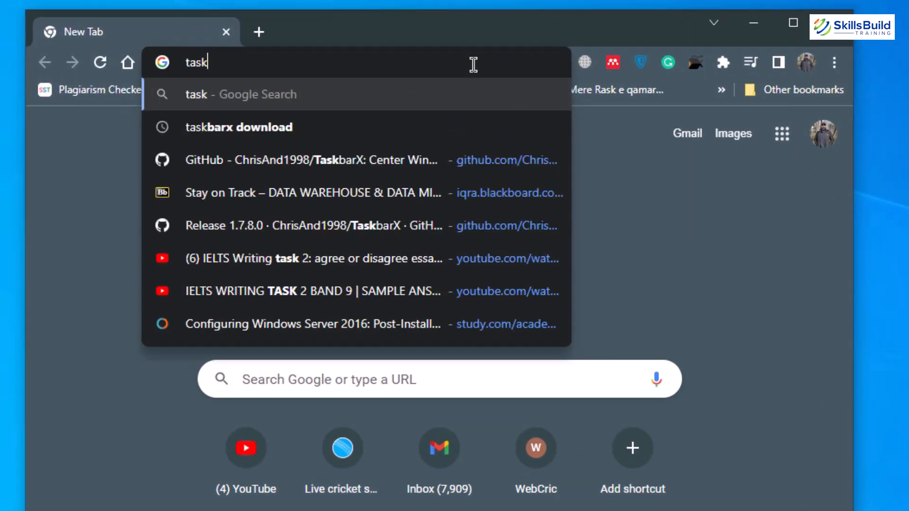
pyautogui.write('barx')
pyautogui.press('Return')
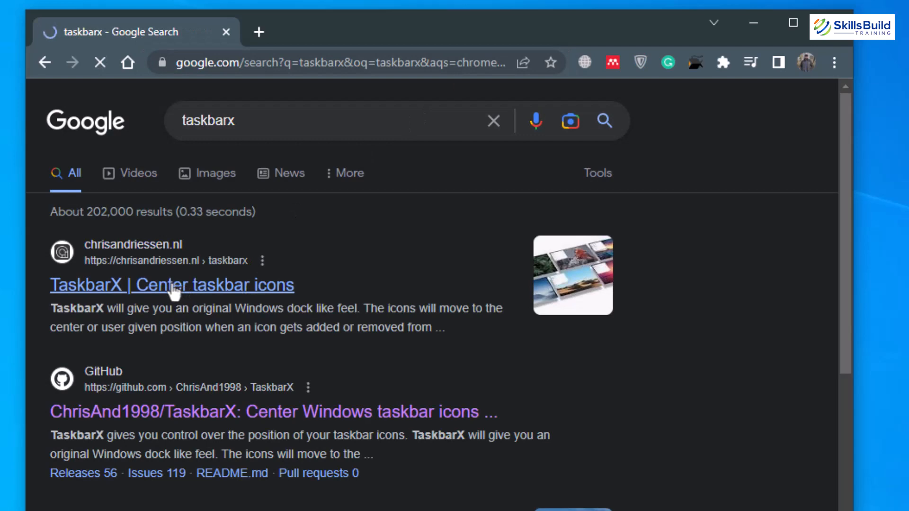
# - Open the ChrisAnd1998/TaskbarX GitHub repository, maximize the window, and open the latest 1.7.8.0 release
pyautogui.click(148, 416)
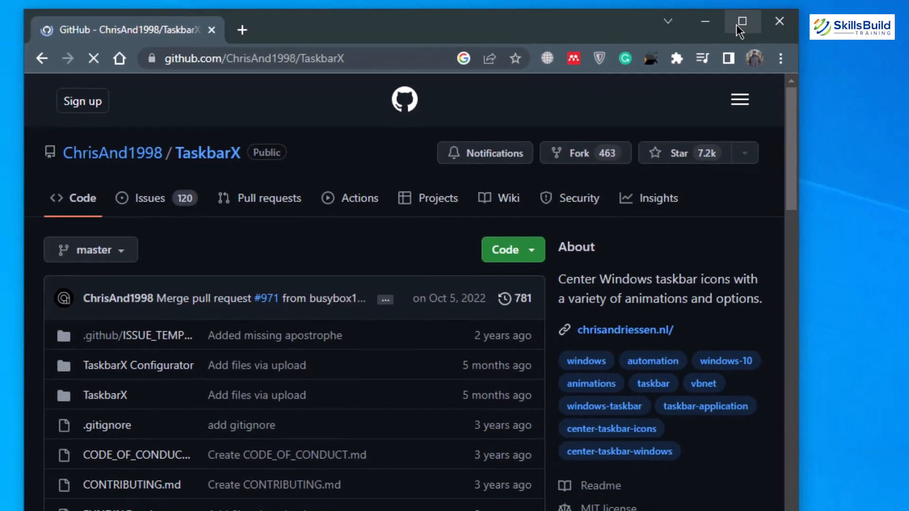
pyautogui.click(787, 30)
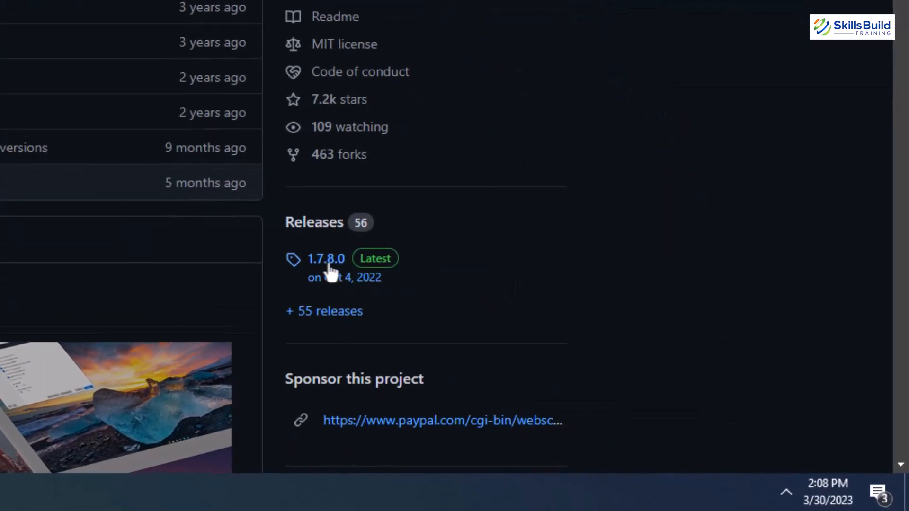
pyautogui.click(328, 265)
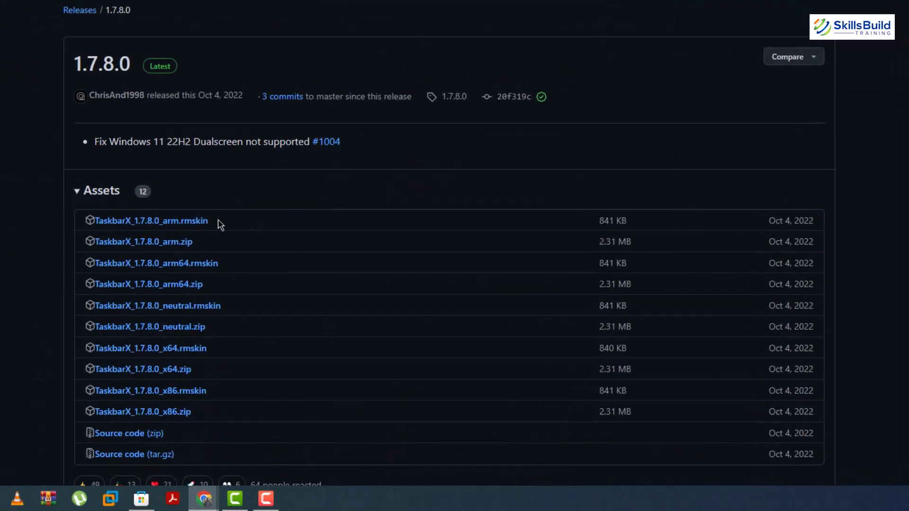
# - Download the TaskbarX_1.7.8.0_arm.zip asset and open the downloaded file
pyautogui.click(124, 248)
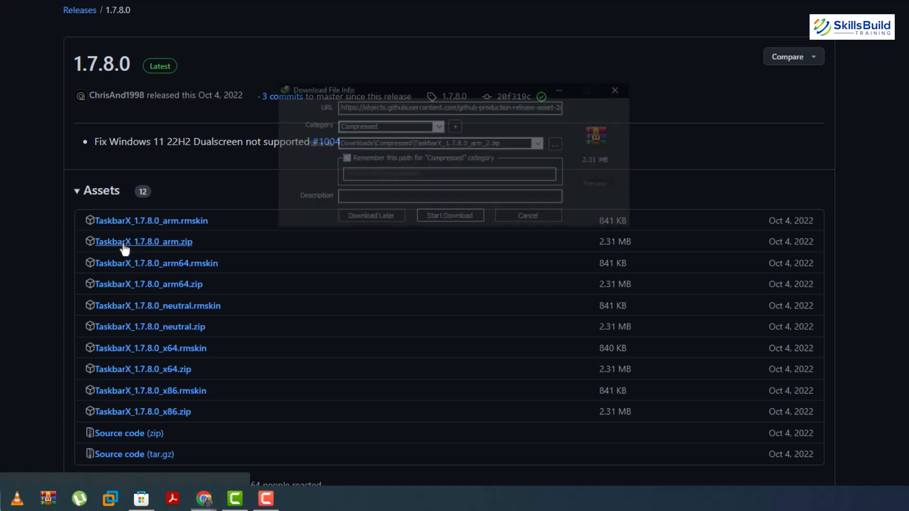
pyautogui.click(445, 217)
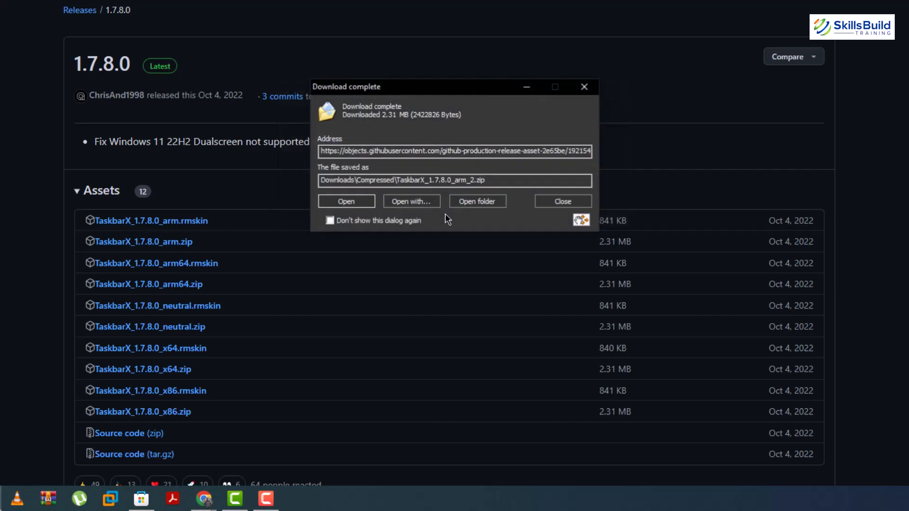
pyautogui.click(347, 202)
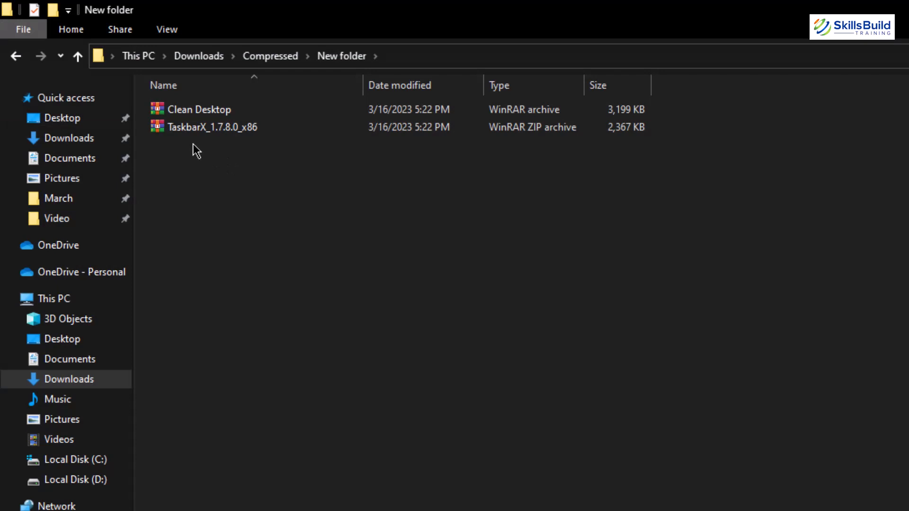
# - Extract the TaskbarX_1.7.8.0_x86 archive into its own folder and open that folder
pyautogui.rightClick(201, 135)
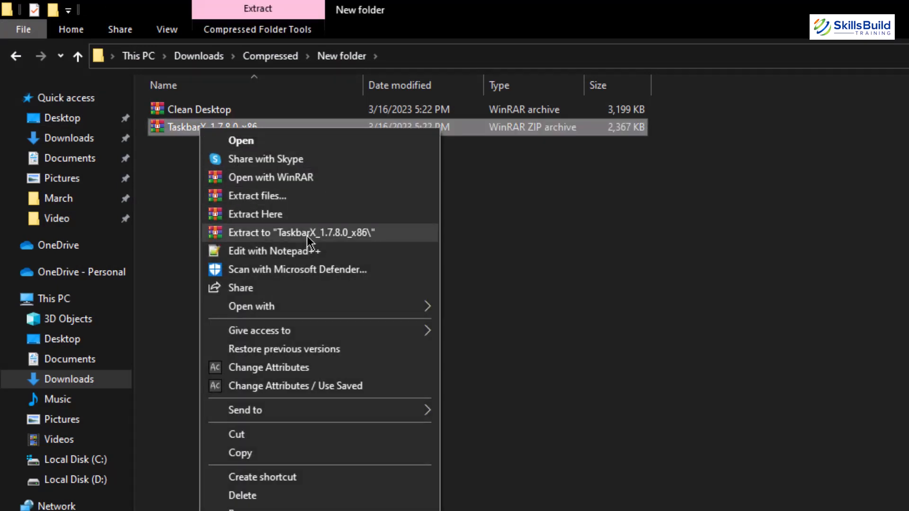
pyautogui.click(307, 239)
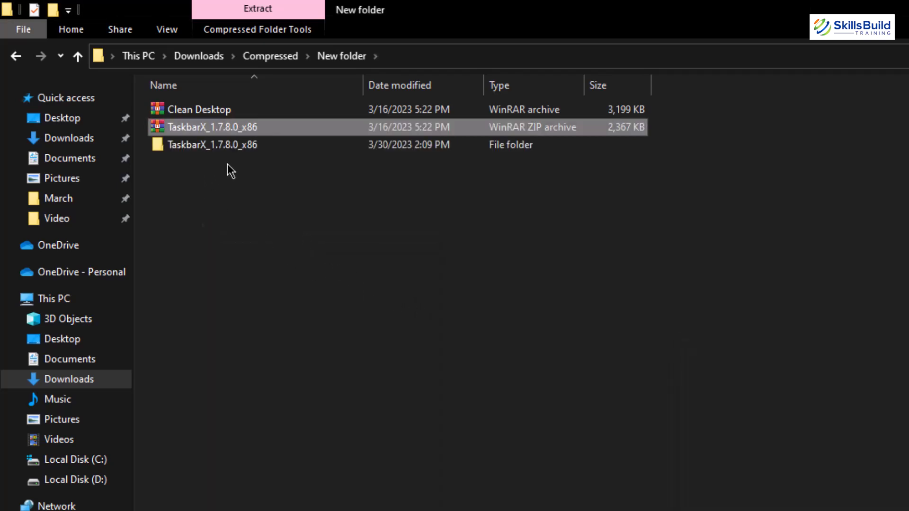
pyautogui.doubleClick(204, 152)
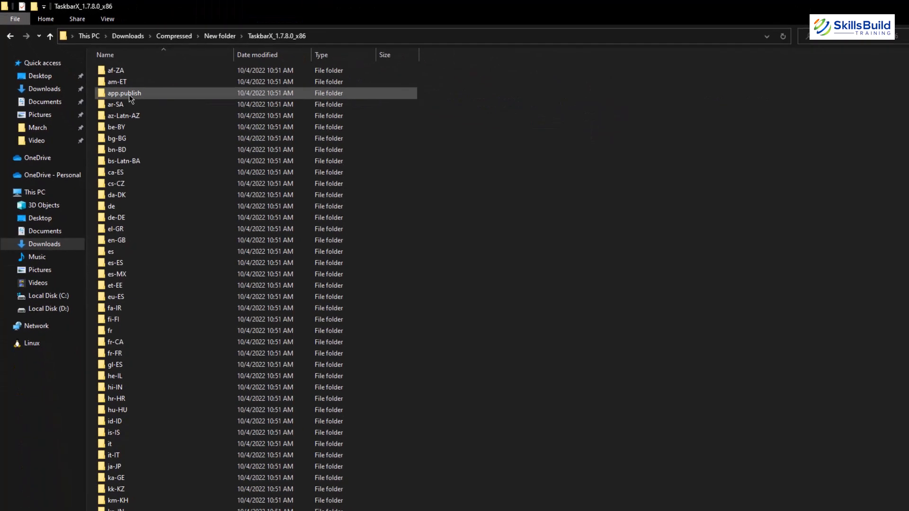
# - Launch the TaskbarX Configurator application from the extracted folder
pyautogui.scroll(-15, 221, 436)
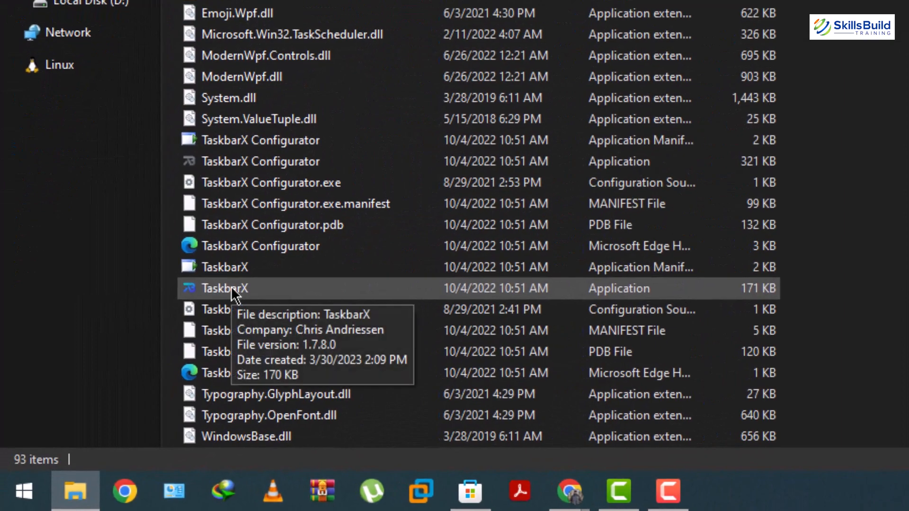
pyautogui.click(234, 293)
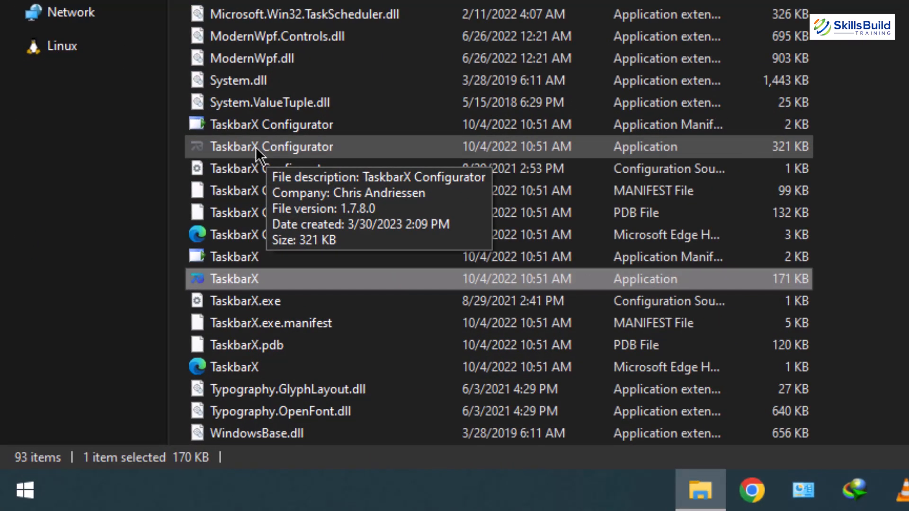
pyautogui.click(255, 146)
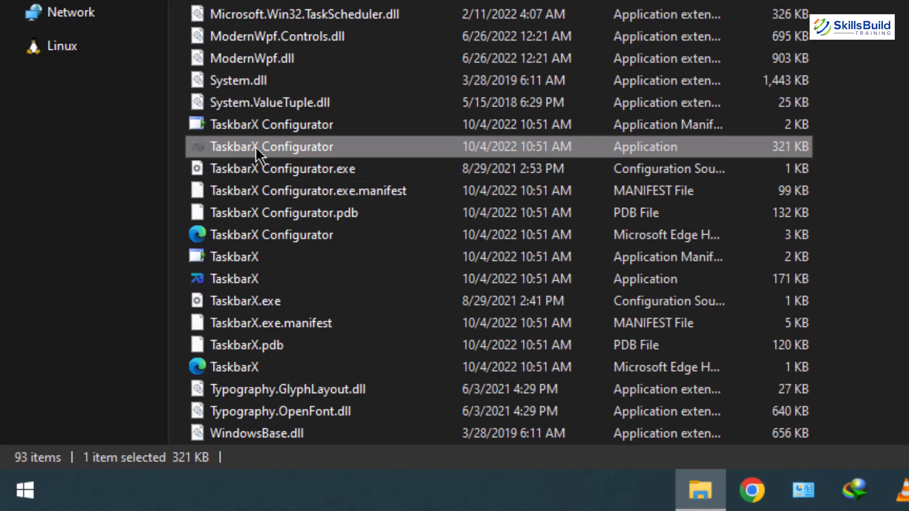
pyautogui.doubleClick(256, 147)
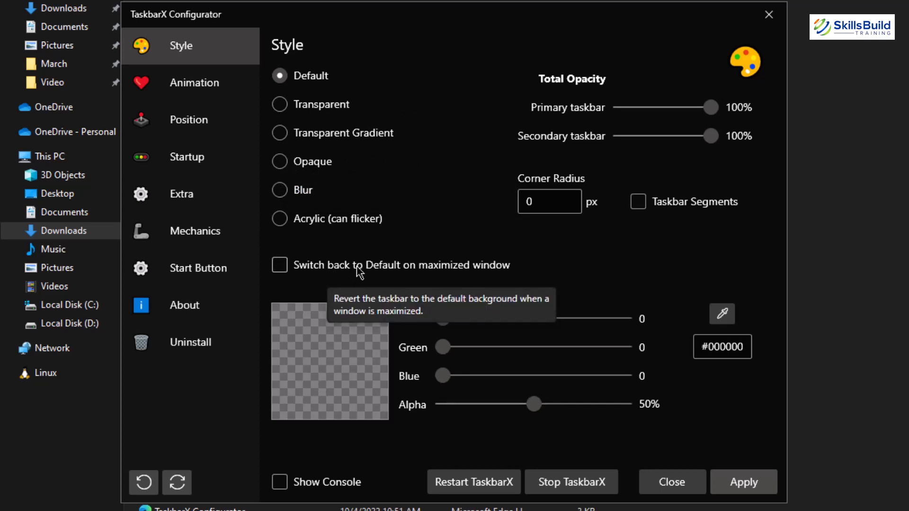
# - Browse the Configurator's Animation, Position, Startup and Style settings sections
pyautogui.click(199, 81)
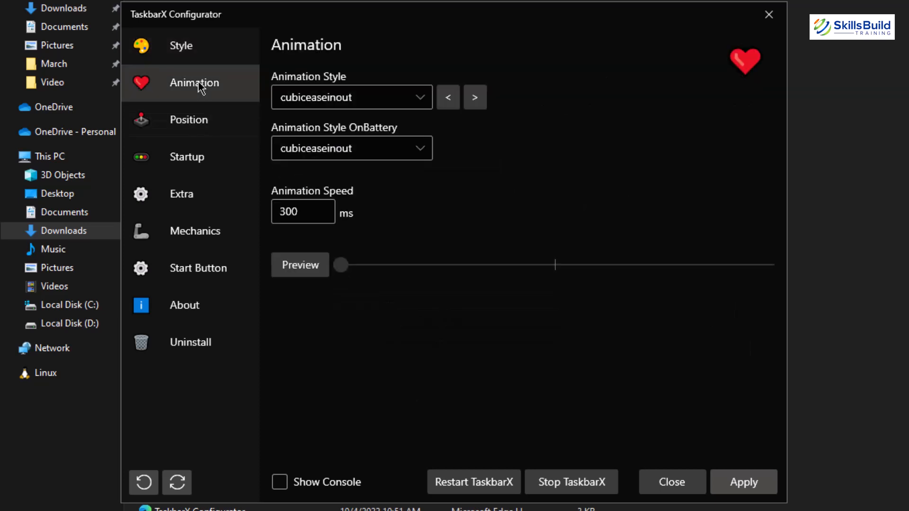
pyautogui.click(211, 121)
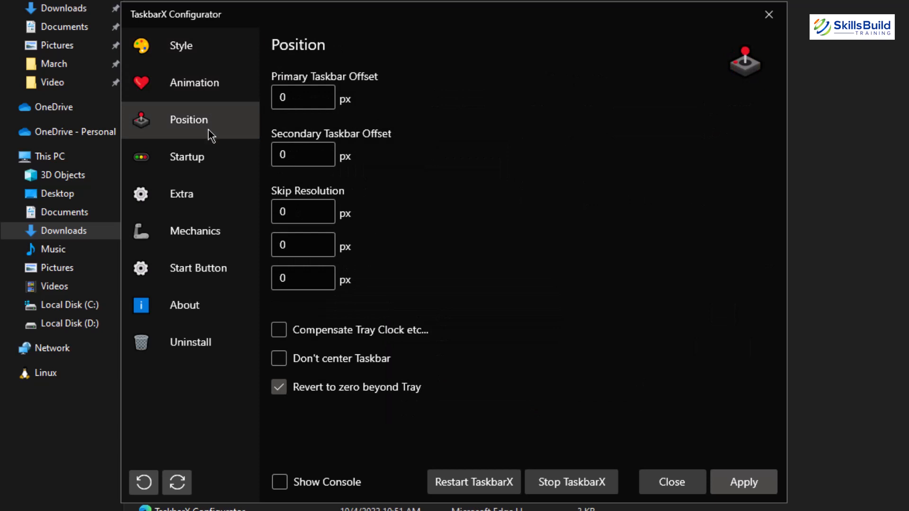
pyautogui.click(204, 156)
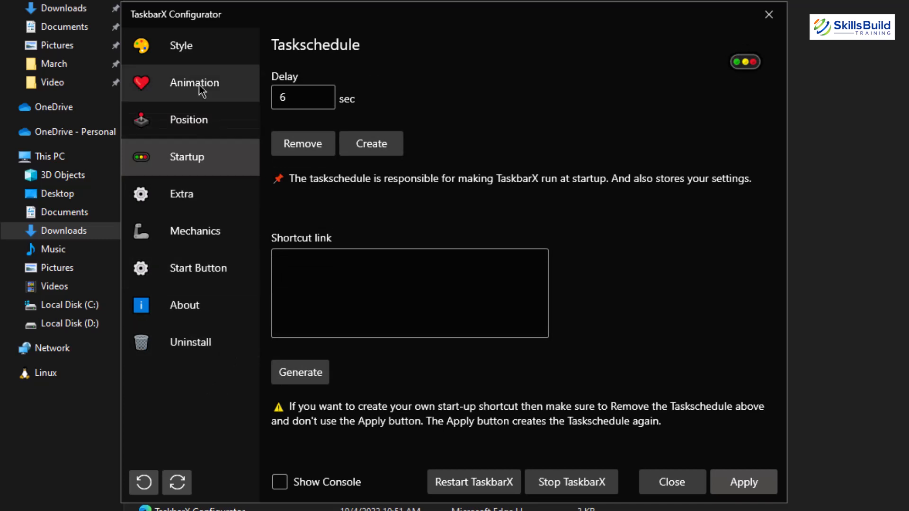
pyautogui.click(191, 52)
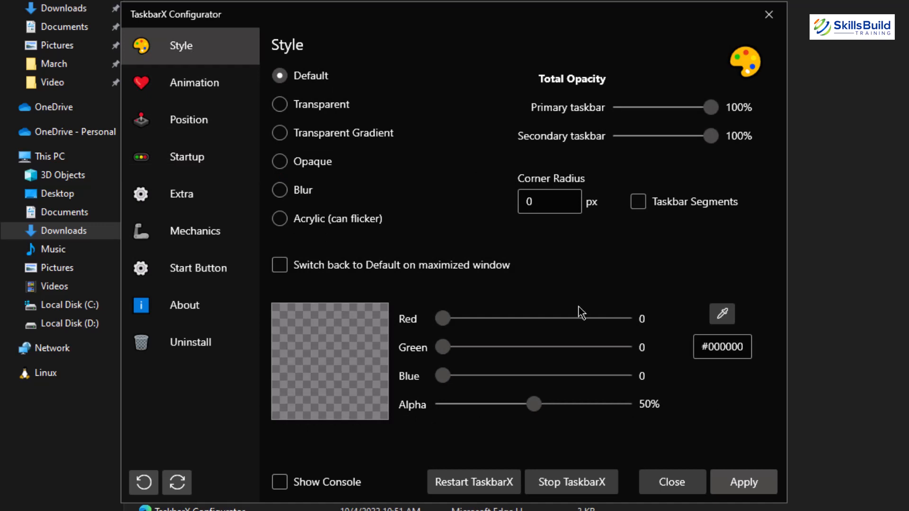
# - Stop TaskbarX, close the Configurator, and relaunch the TaskbarX application to center the taskbar icons
pyautogui.click(567, 483)
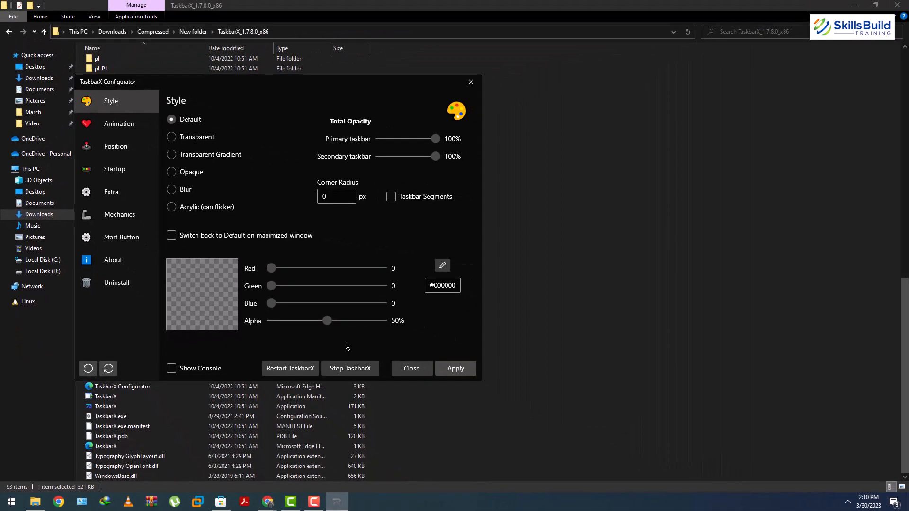
pyautogui.click(471, 81)
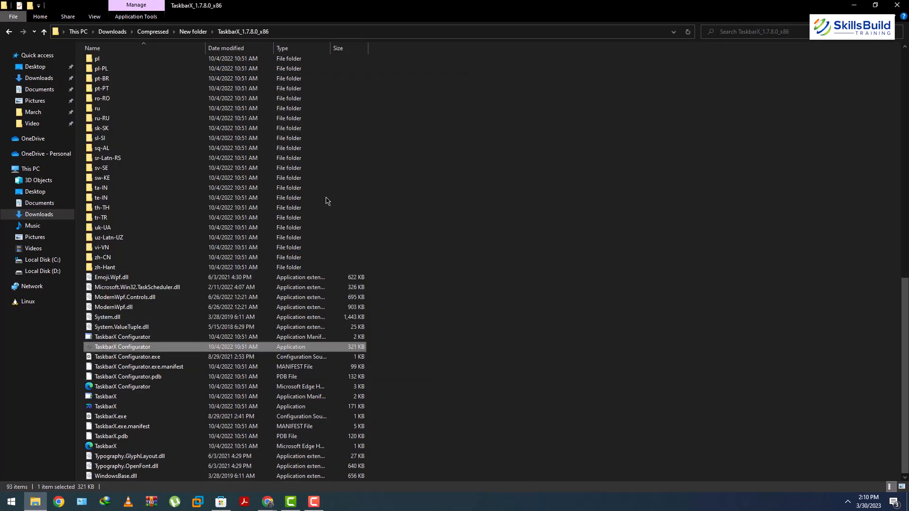
pyautogui.click(122, 407)
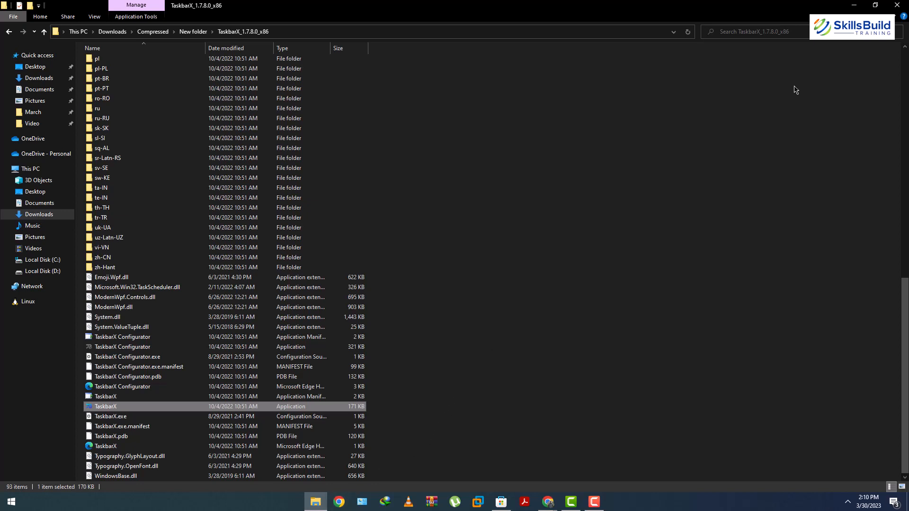
# - Close the extracted folder window and minimize the browser to clear the desktop, and preview the Start menu
pyautogui.click(907, 4)
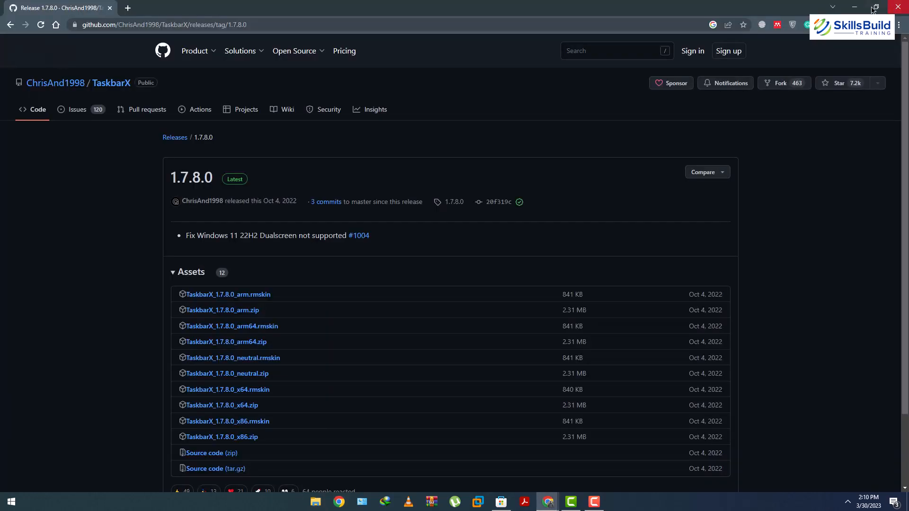
pyautogui.click(854, 6)
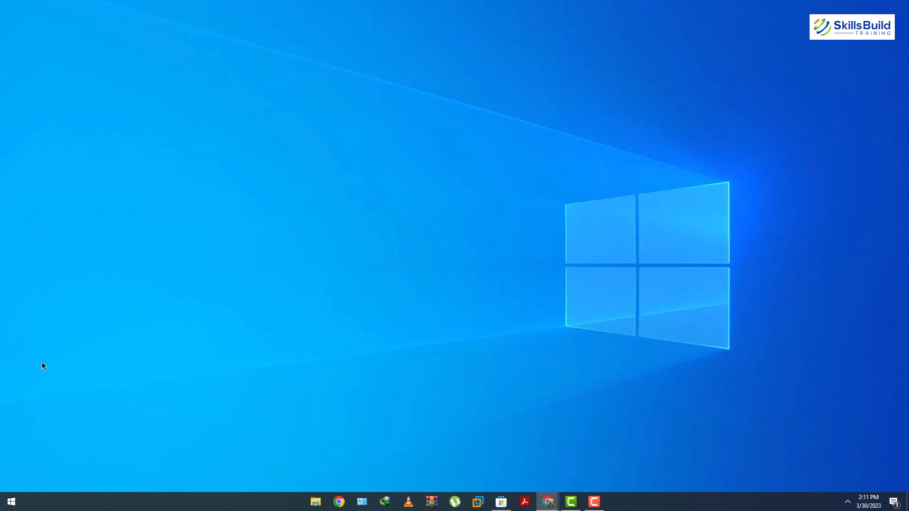
pyautogui.click(12, 502)
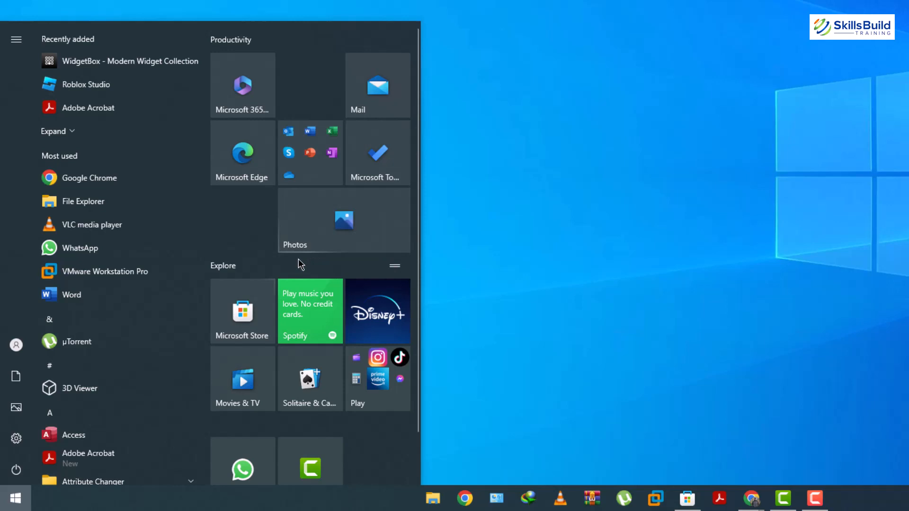
pyautogui.press('Escape')
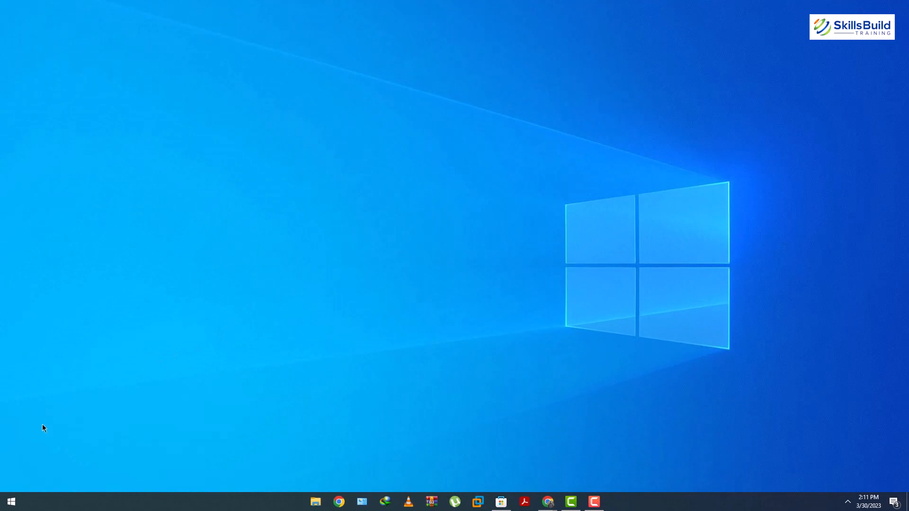
# - Open Settings and search for the Start settings page
pyautogui.press('super')
pyautogui.write('s')
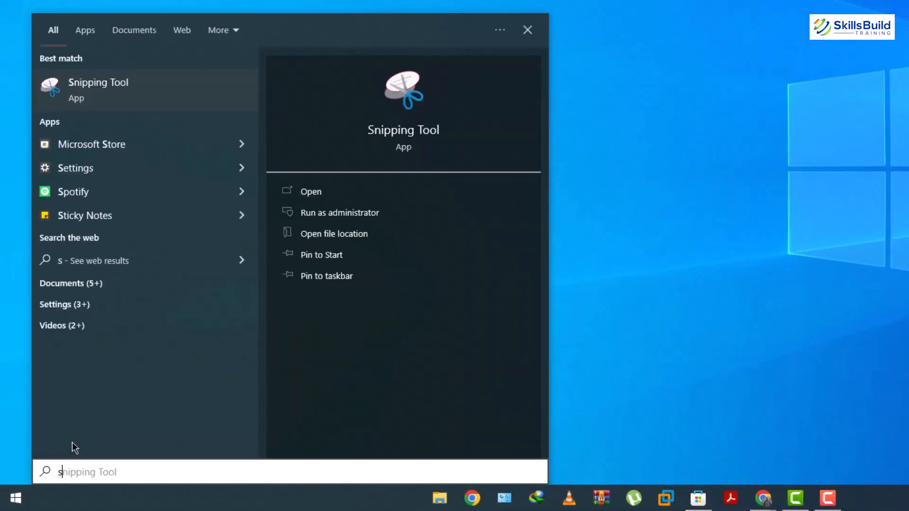
pyautogui.write('ett')
pyautogui.click(144, 86)
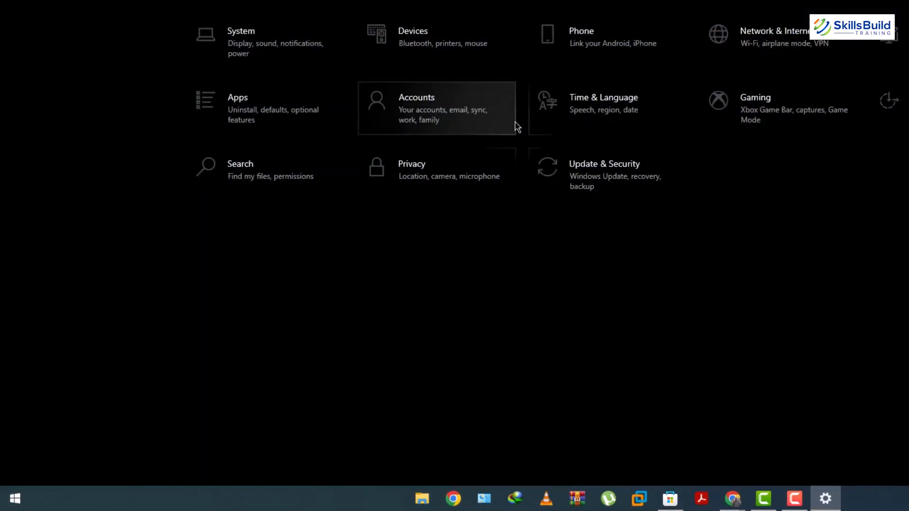
pyautogui.write('star')
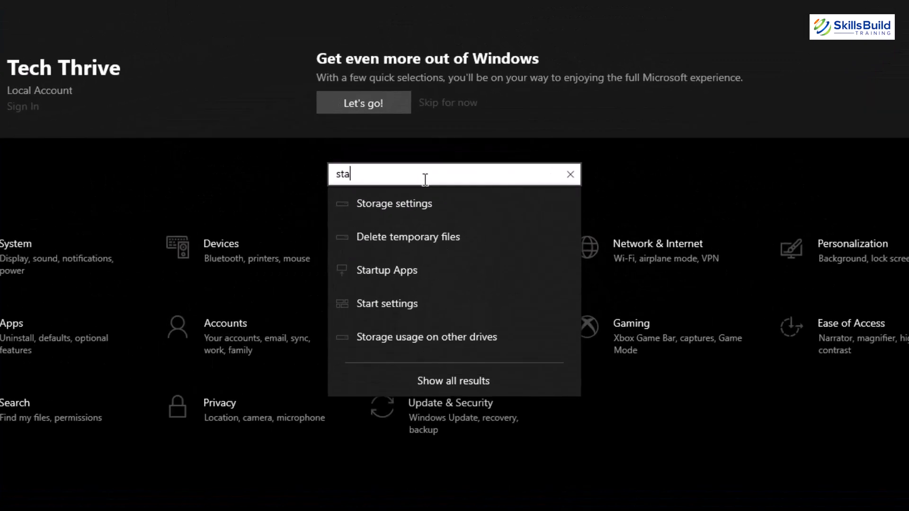
pyautogui.write('t')
pyautogui.click(388, 273)
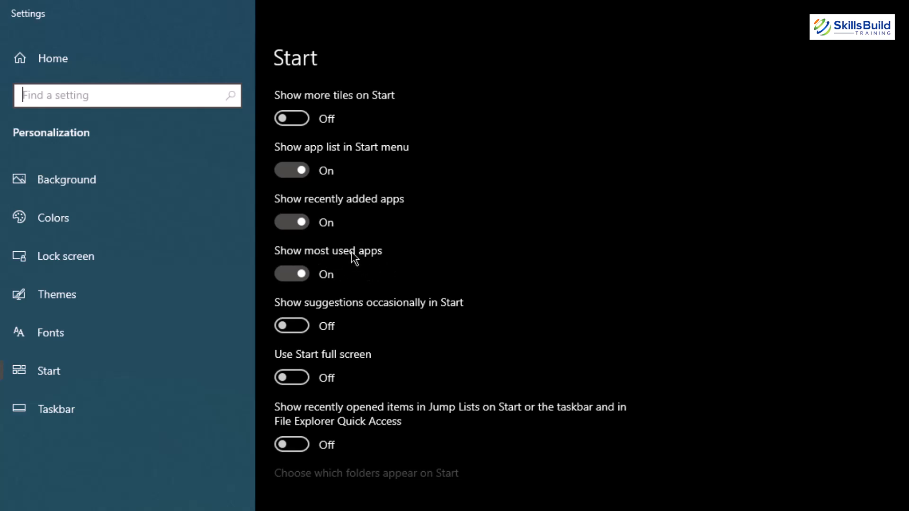
# - Turn off Show app list in Start menu and Show recently added apps, and check the Start menu's tiles and All apps list
pyautogui.click(292, 170)
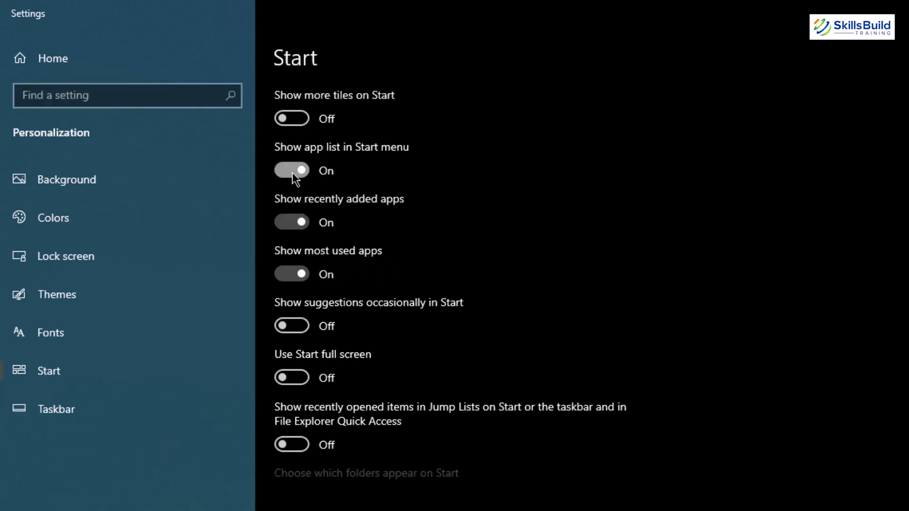
pyautogui.click(289, 222)
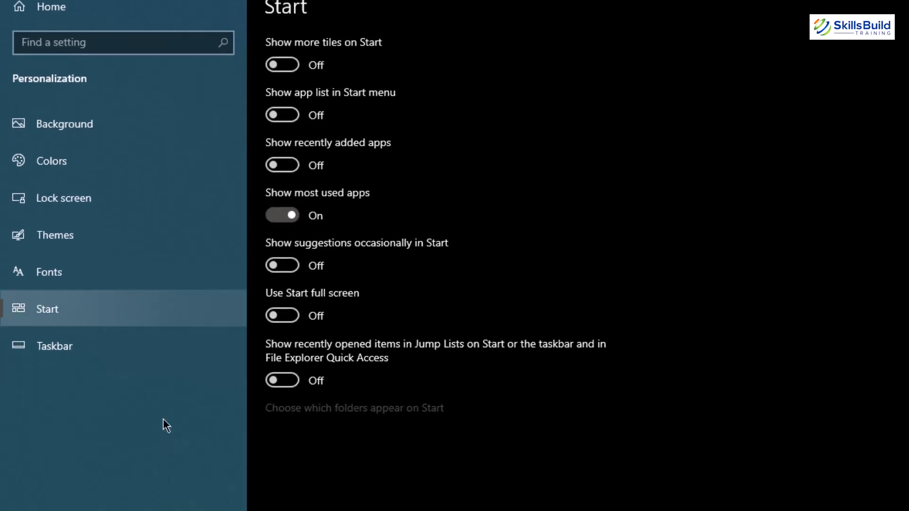
pyautogui.click(16, 497)
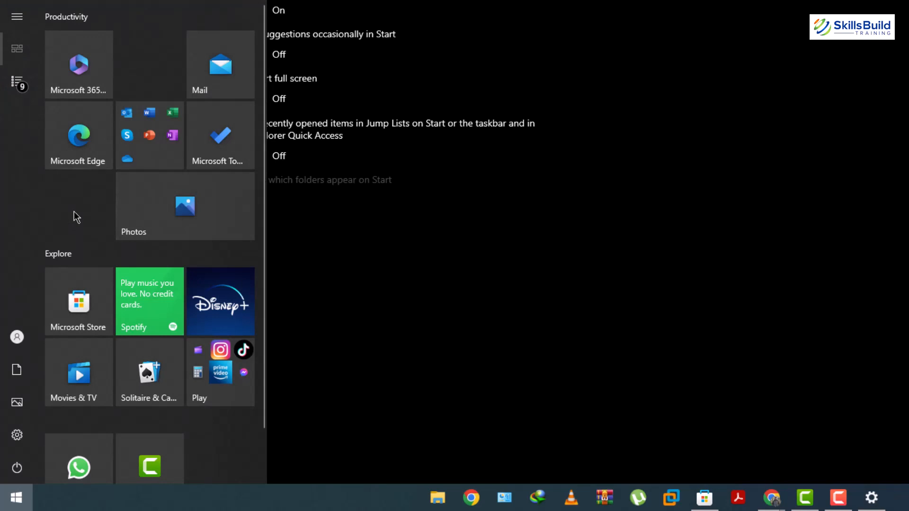
pyautogui.scroll(-1, 74, 211)
pyautogui.scroll(1, 74, 212)
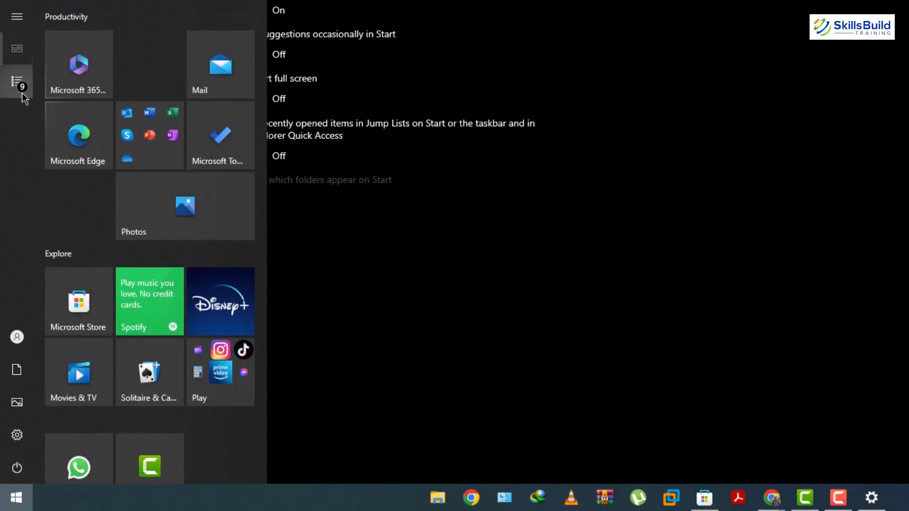
pyautogui.moveTo(22, 92)
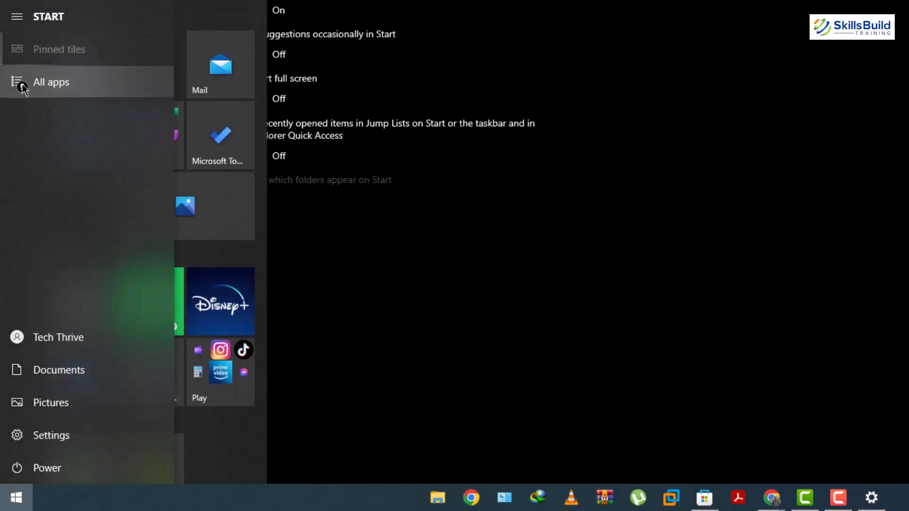
pyautogui.click(57, 83)
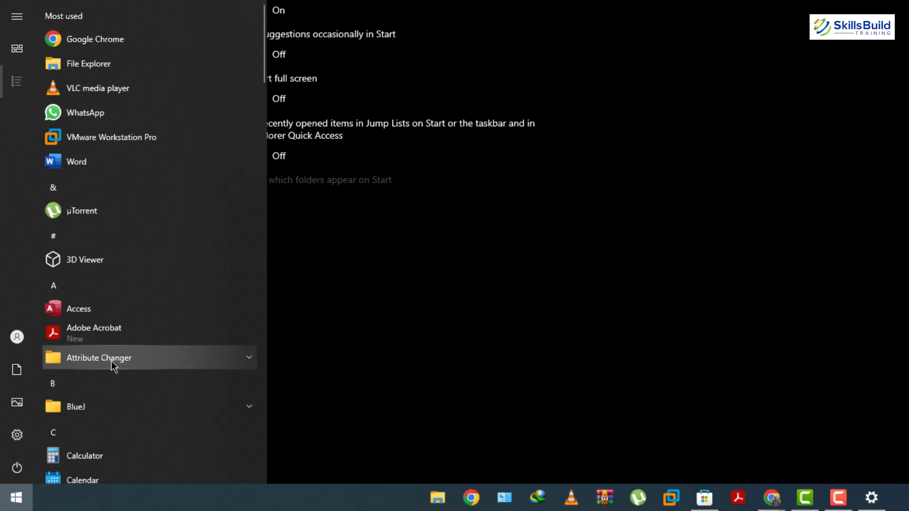
pyautogui.click(516, 92)
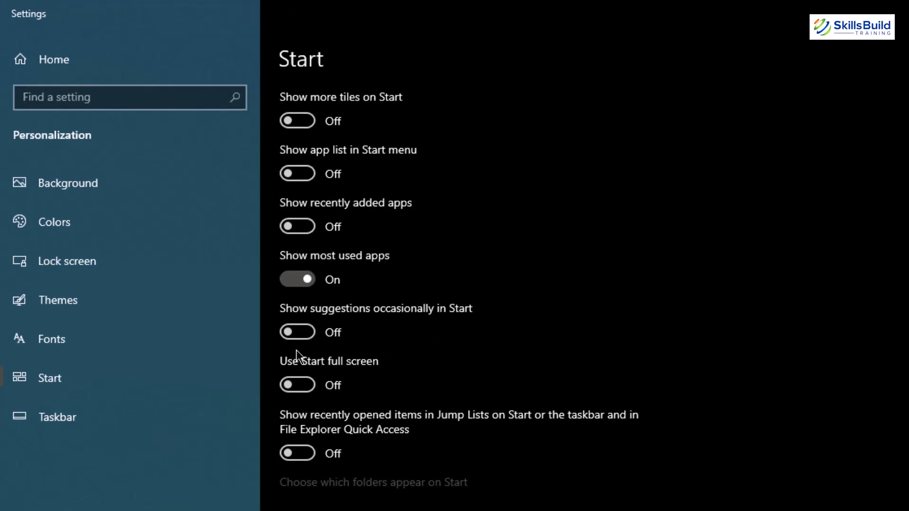
# - Turn on Use Start full screen and preview the full-screen Start menu
pyautogui.click(298, 385)
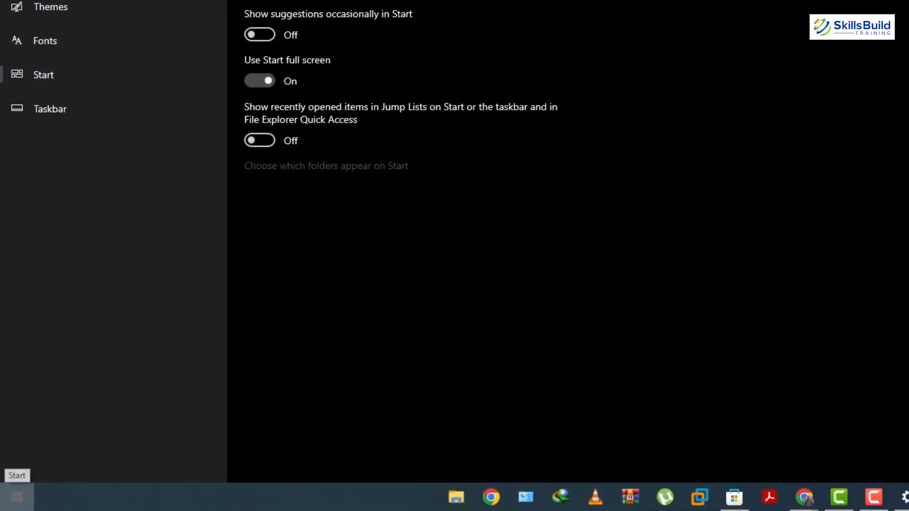
pyautogui.click(16, 496)
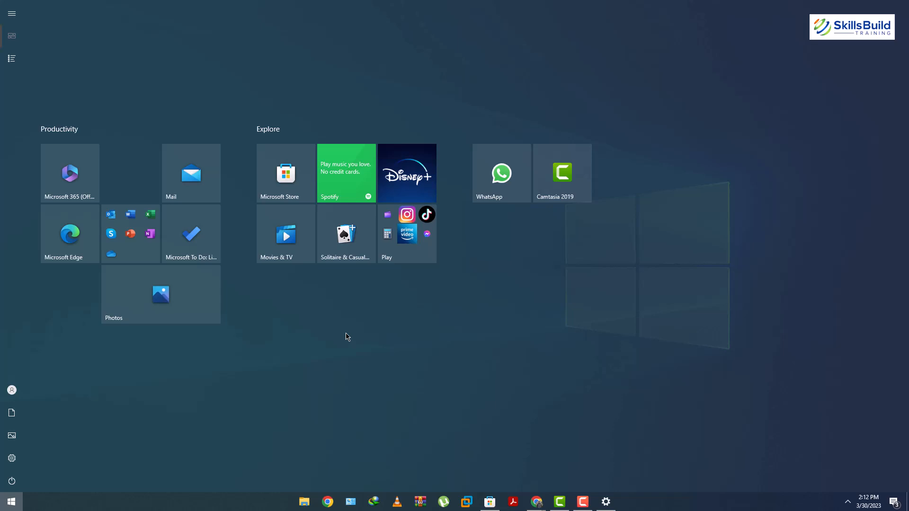
pyautogui.click(347, 338)
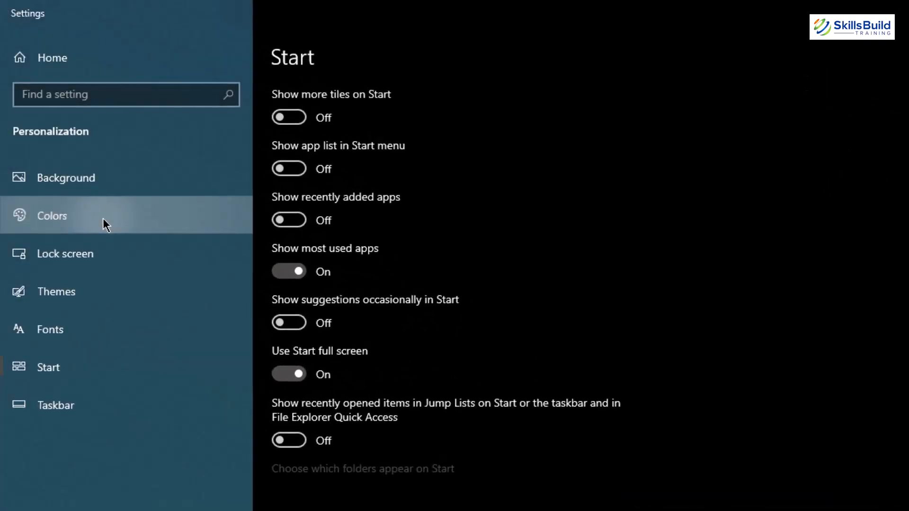
# - Browse the Colors and Themes personalization pages
pyautogui.click(85, 179)
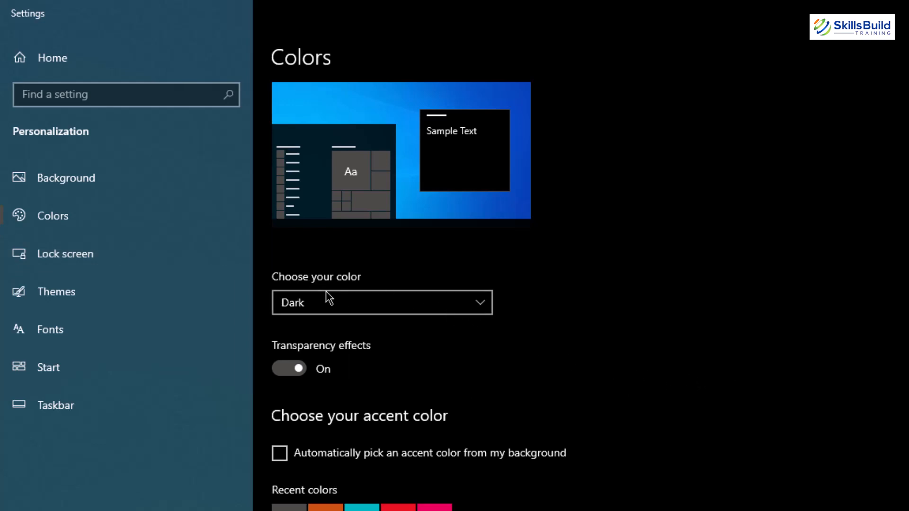
pyautogui.click(86, 292)
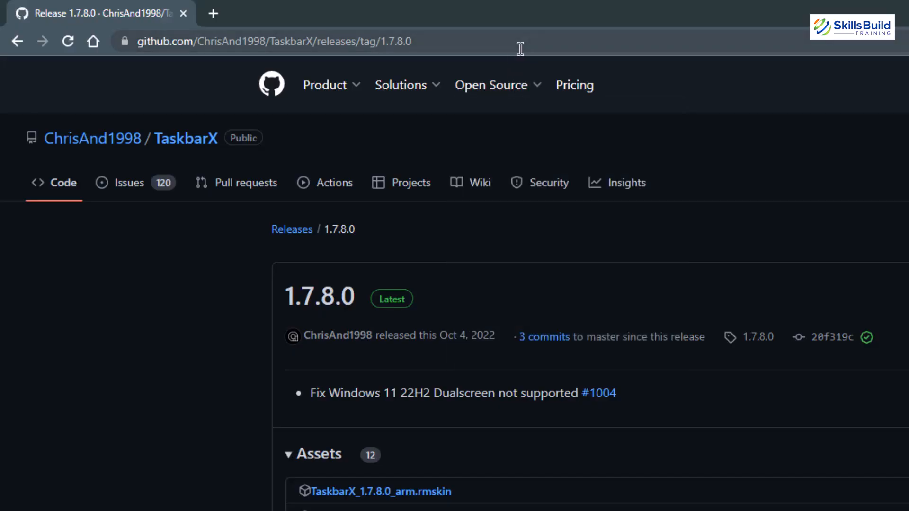
# - Search the web for minimalist desktop wallpaper 4k
pyautogui.click(520, 49)
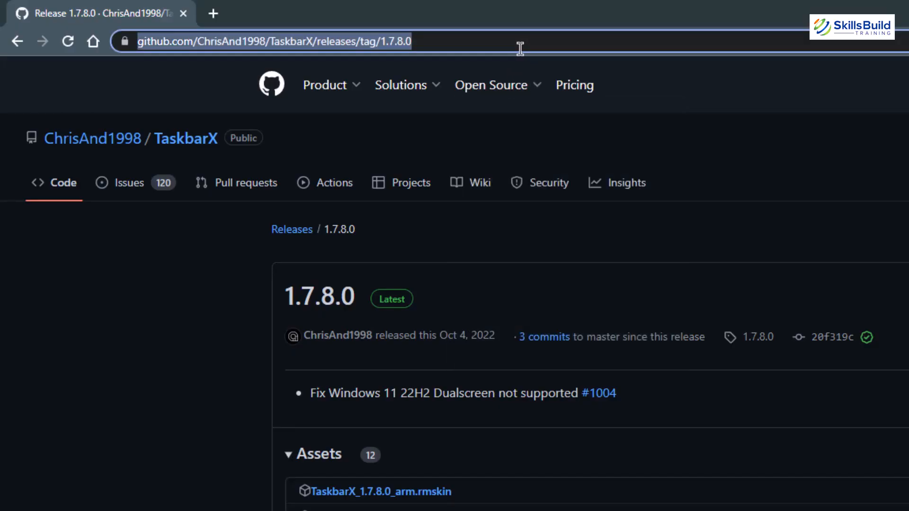
pyautogui.write('minimalistic')
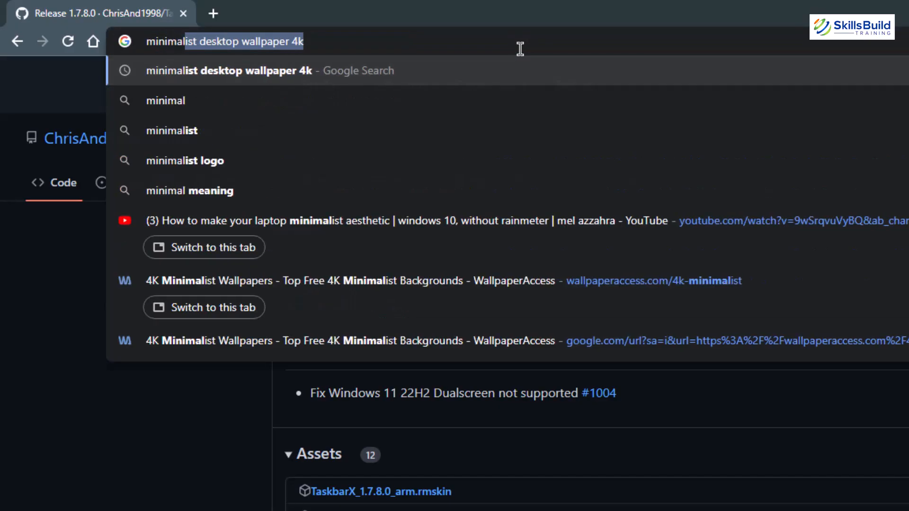
pyautogui.press('Down')
pyautogui.press('Down')
pyautogui.press('Down')
pyautogui.press('Down')
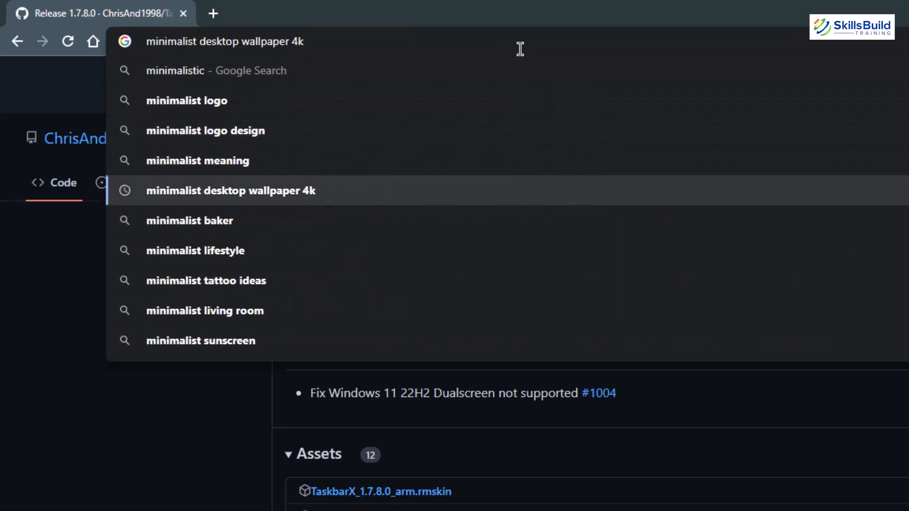
pyautogui.press('Return')
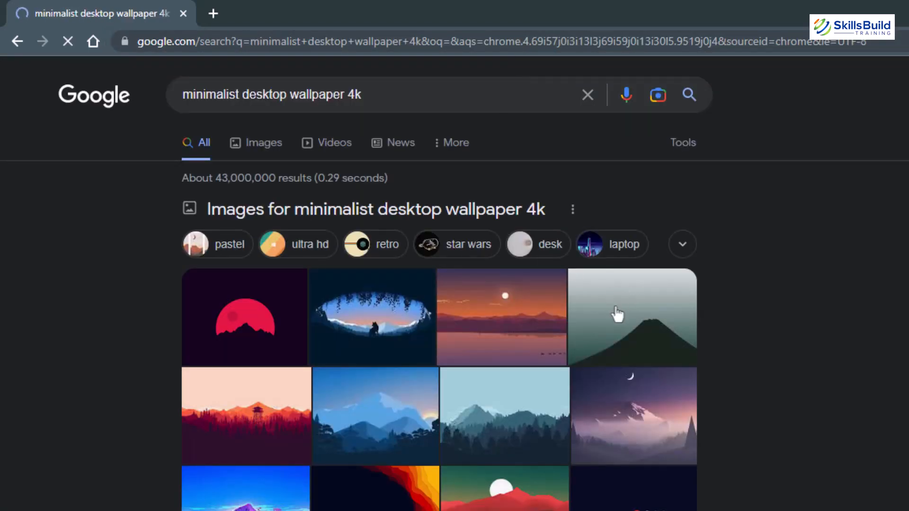
# - Open the WallpaperAccess 4K Minimalist Wallpapers page and browse its wallpapers
pyautogui.scroll(-5, 617, 314)
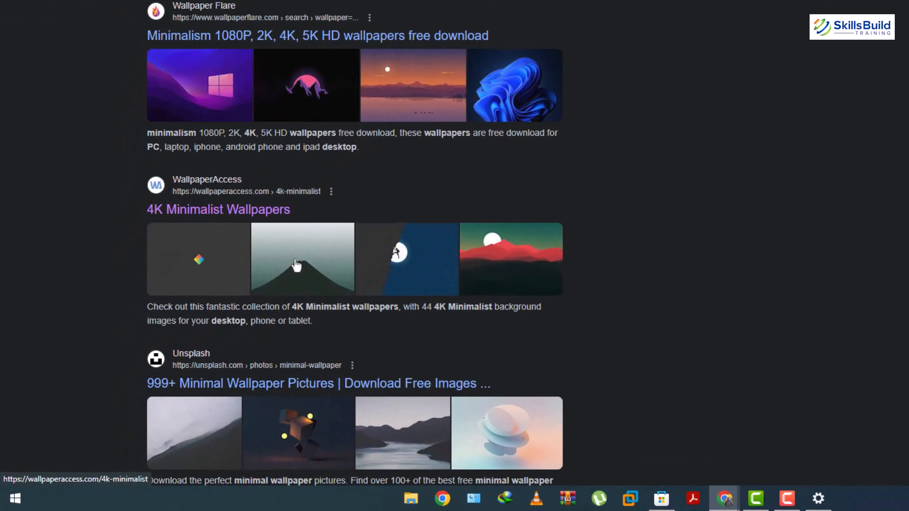
pyautogui.click(296, 266)
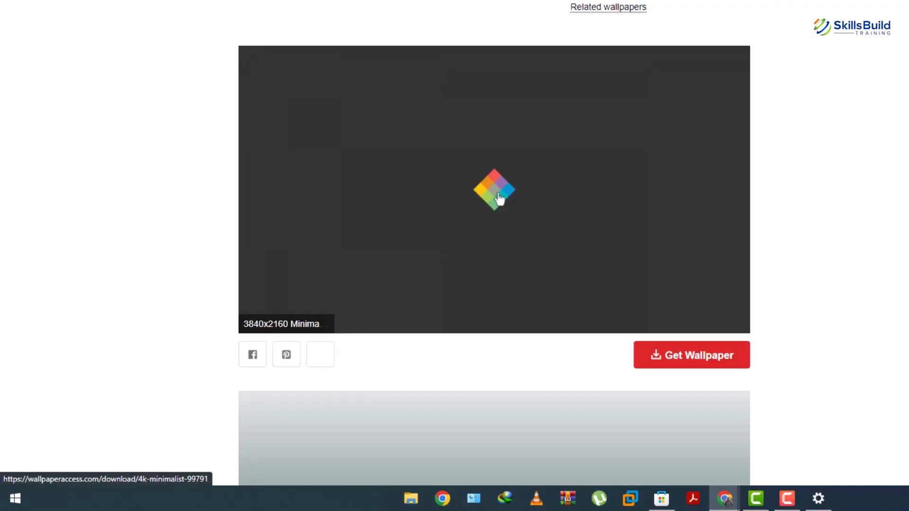
pyautogui.scroll(-18, 500, 199)
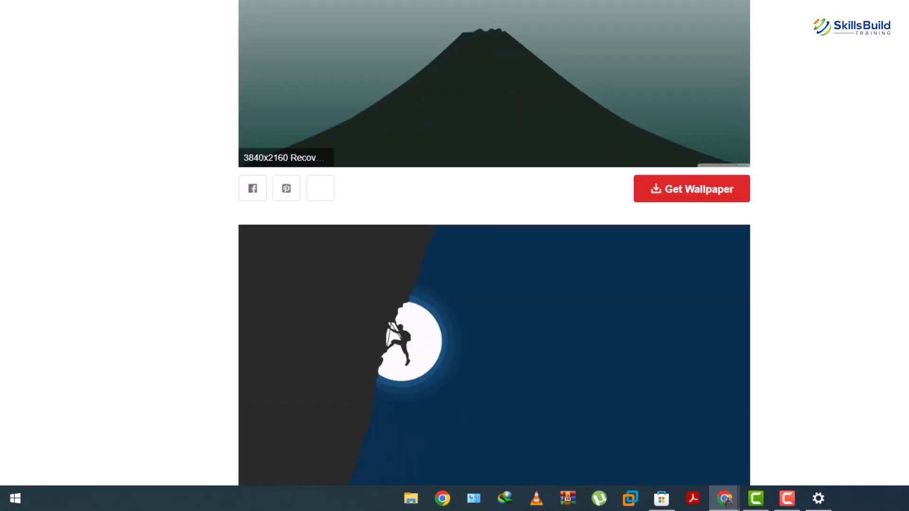
pyautogui.scroll(-20, 494, 242)
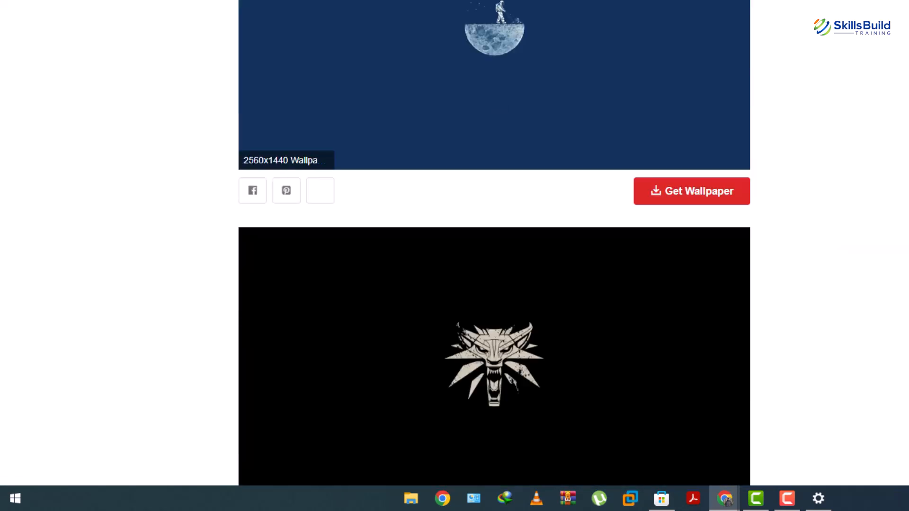
pyautogui.scroll(-3, 906, 120)
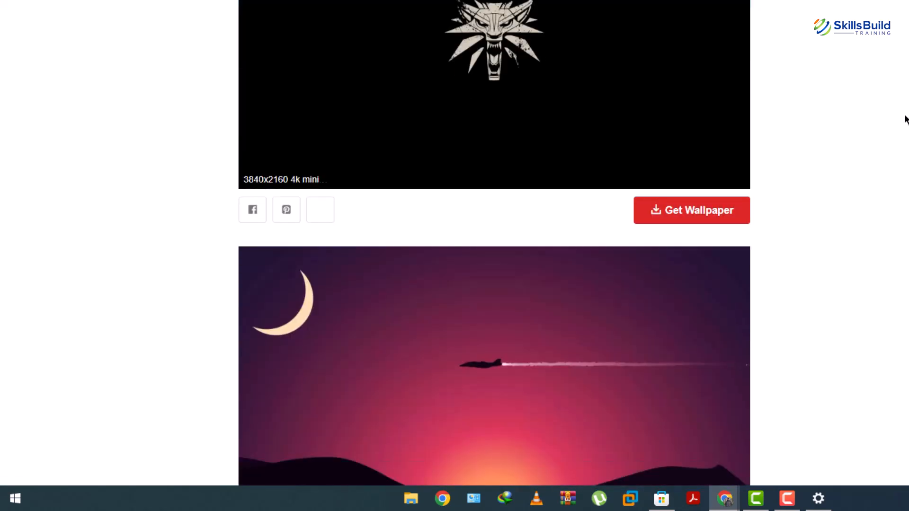
pyautogui.scroll(20, 906, 118)
pyautogui.scroll(3, 720, 164)
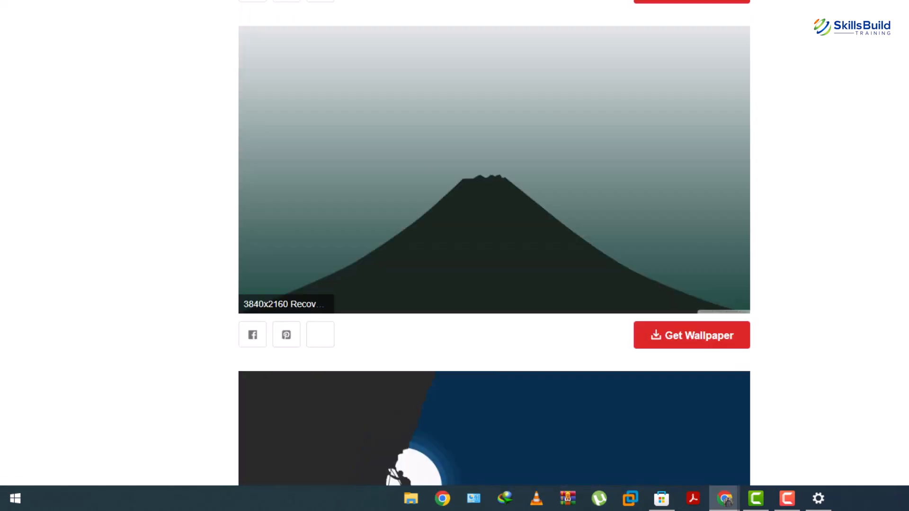
# - Download the full-resolution image of the mountain silhouette wallpaper
pyautogui.click(687, 366)
pyautogui.click(688, 365)
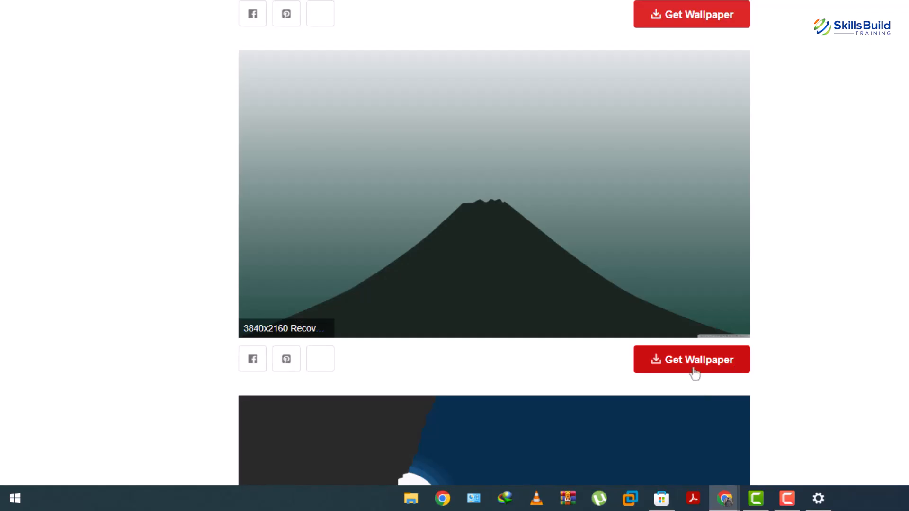
pyautogui.click(691, 360)
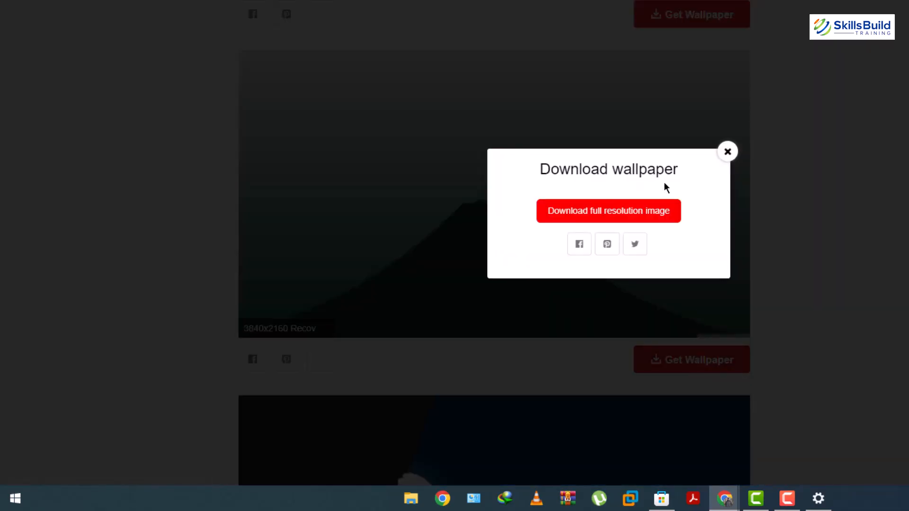
pyautogui.click(604, 214)
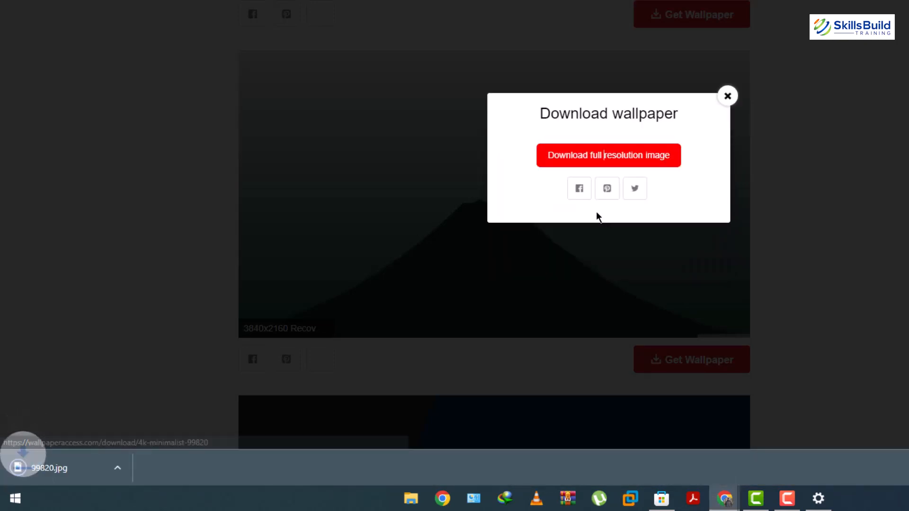
# - Open the downloaded 99820.jpg image and set it as the desktop background
pyautogui.click(46, 462)
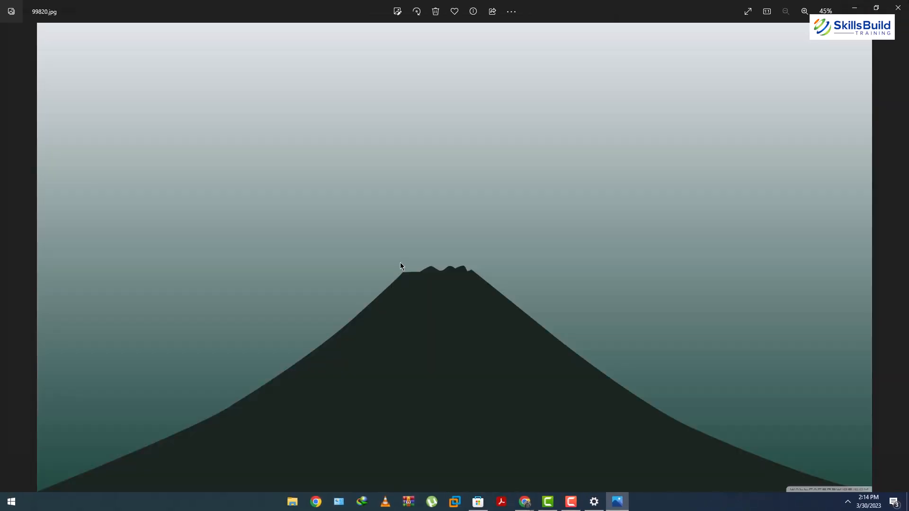
pyautogui.rightClick(365, 99)
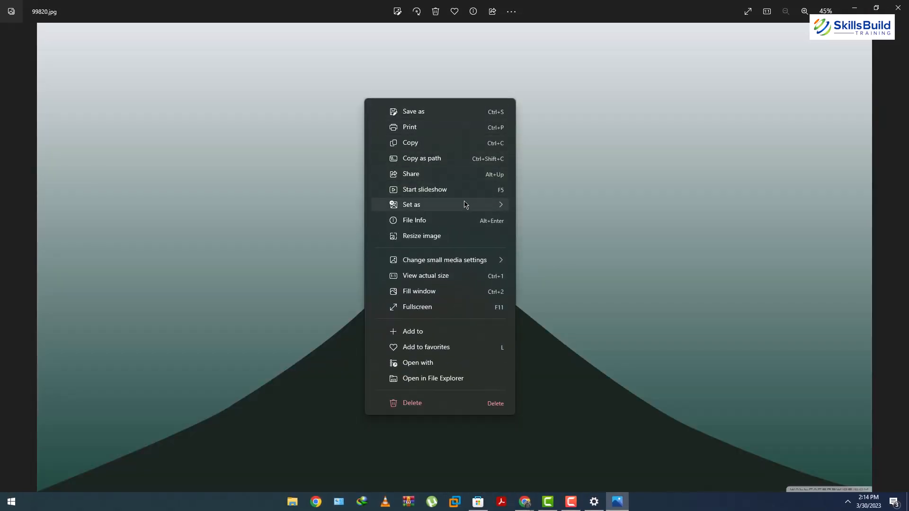
pyautogui.moveTo(464, 205)
pyautogui.click(553, 226)
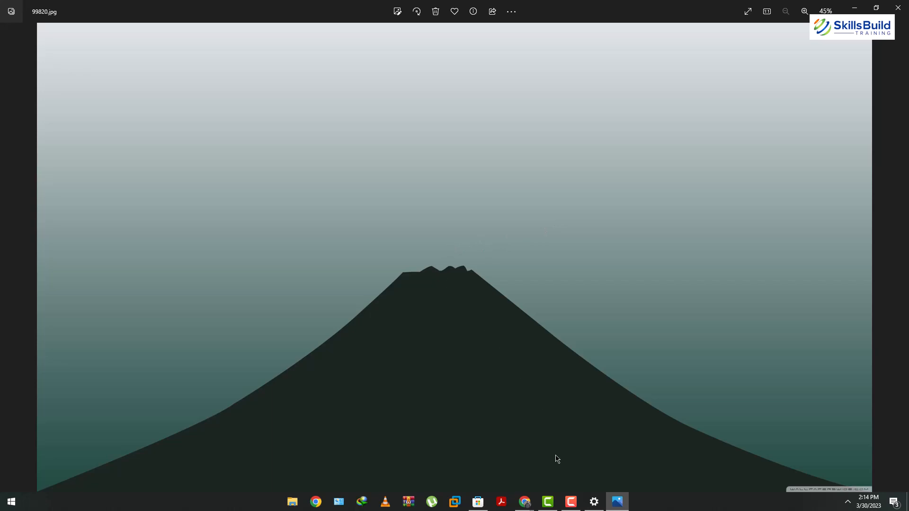
# - Review the Background personalization page and its picture browser without choosing a new picture
pyautogui.click(594, 501)
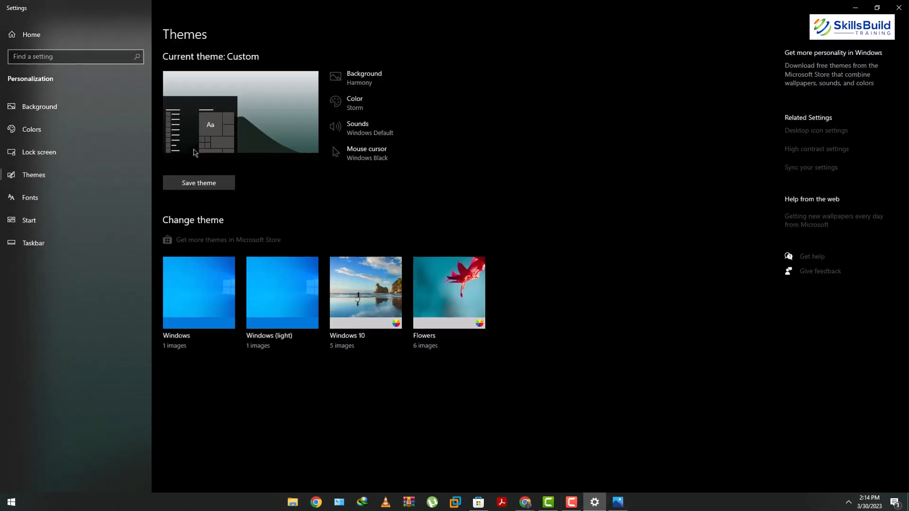
pyautogui.click(51, 112)
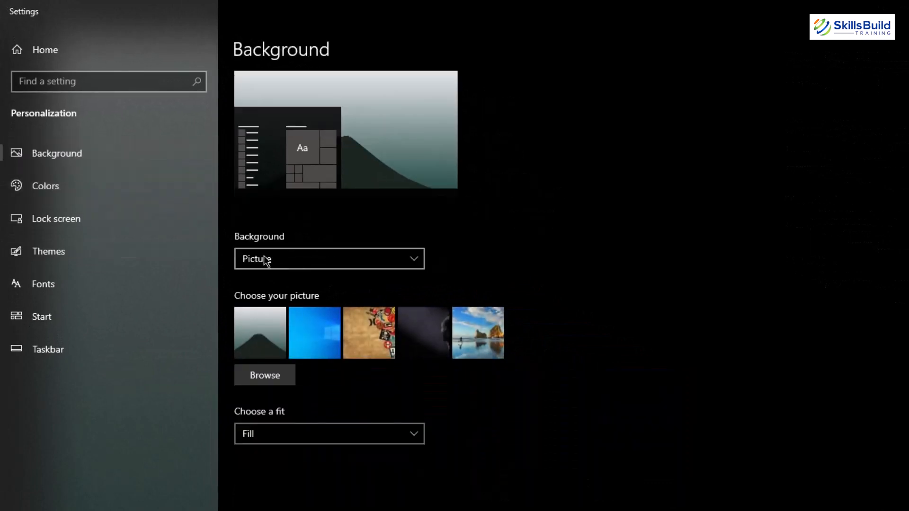
pyautogui.click(275, 373)
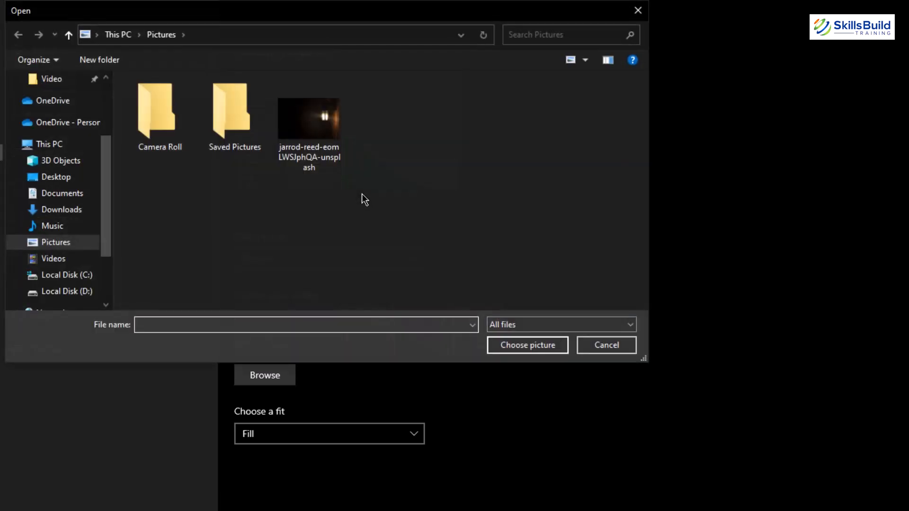
pyautogui.click(601, 350)
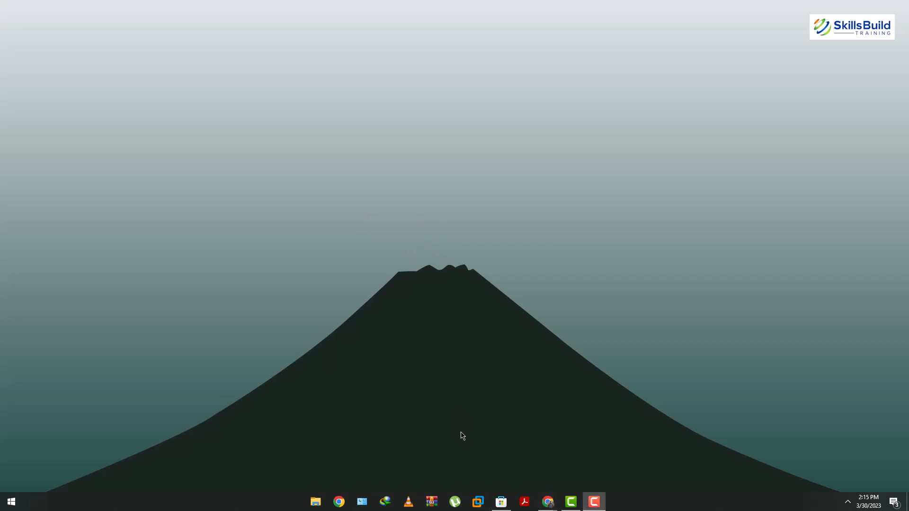
# - Search the Microsoft Store for widget
pyautogui.click(500, 501)
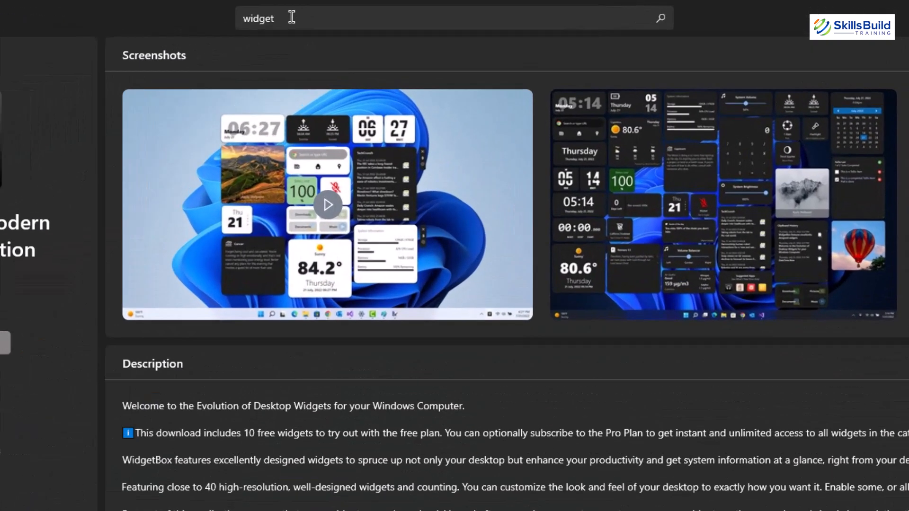
pyautogui.click(349, 11)
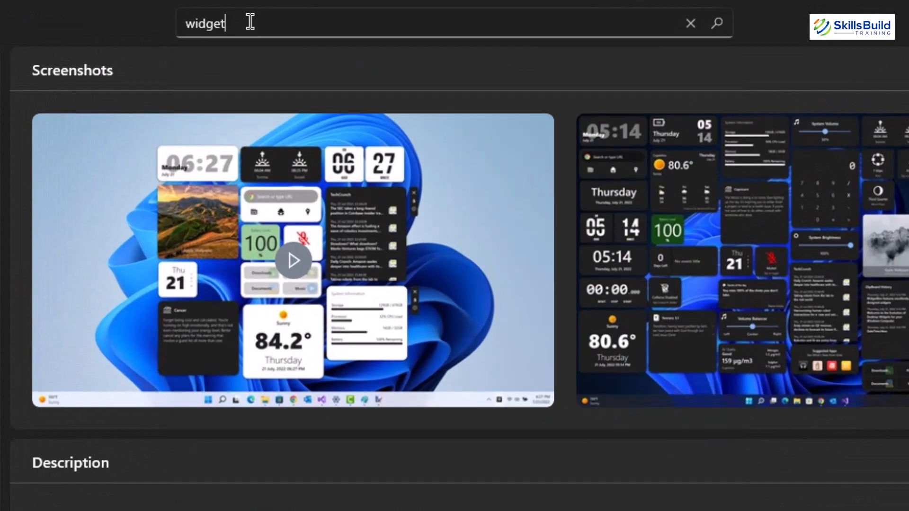
pyautogui.press('Return')
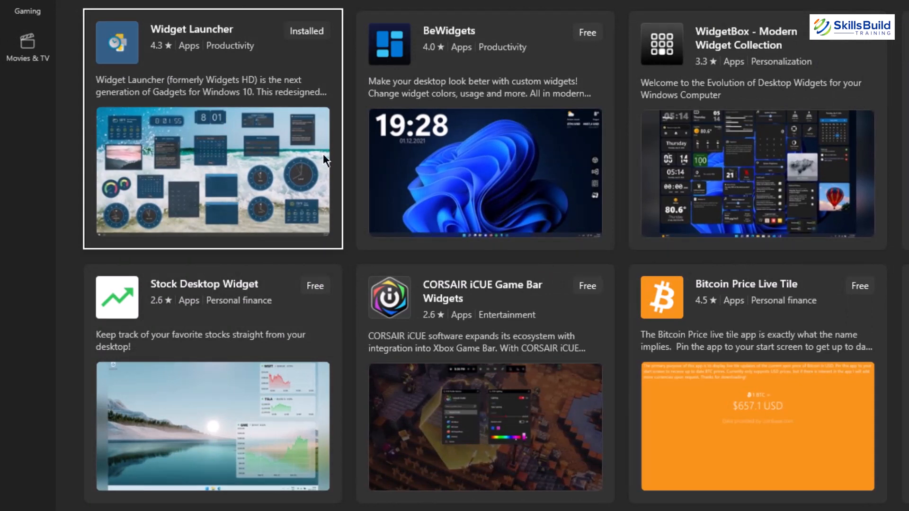
# - Install the free BeWidgets app from the store and open it
pyautogui.click(587, 34)
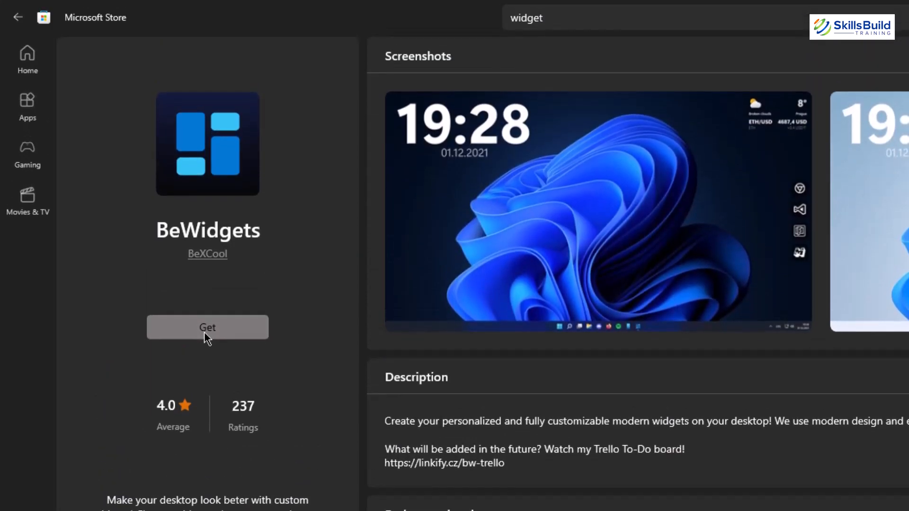
pyautogui.click(204, 333)
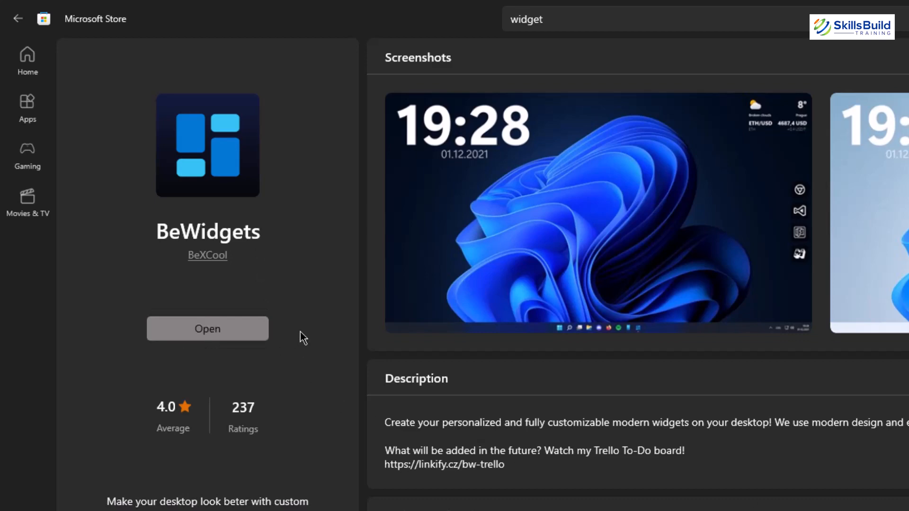
pyautogui.click(214, 325)
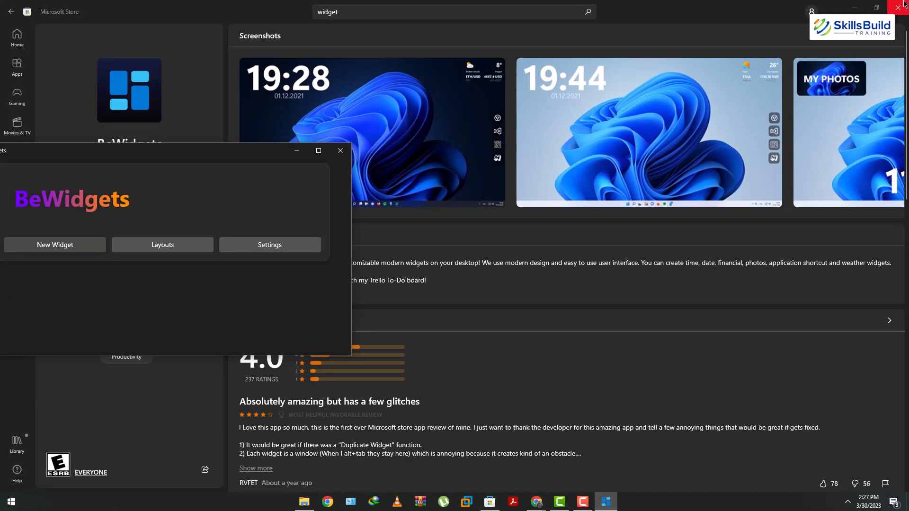
# - Close the store, bring the BeWidgets window to the centre, and add a new Time widget
pyautogui.click(902, 5)
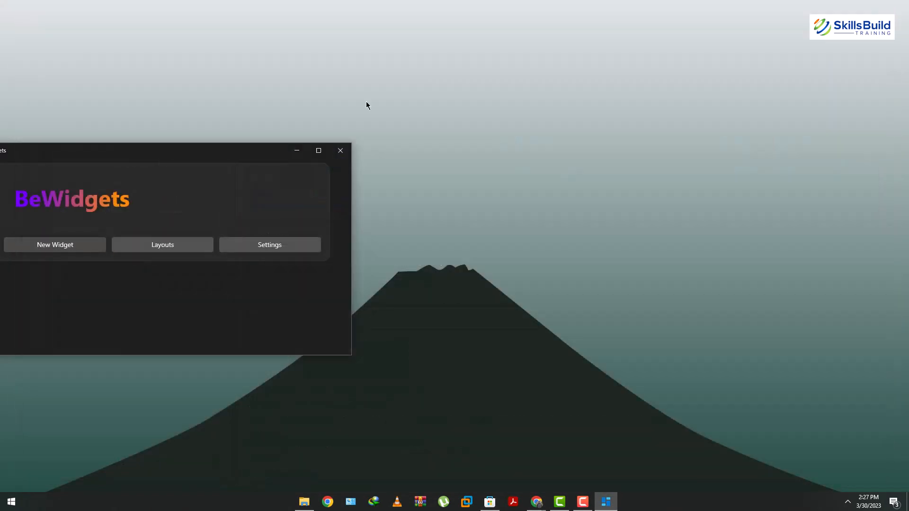
pyautogui.moveTo(278, 144); pyautogui.dragTo(496, 88)
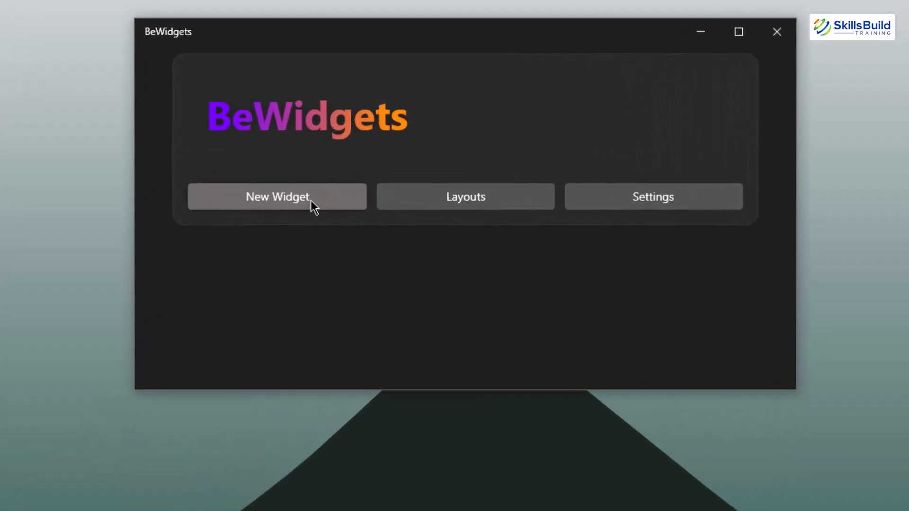
pyautogui.click(313, 206)
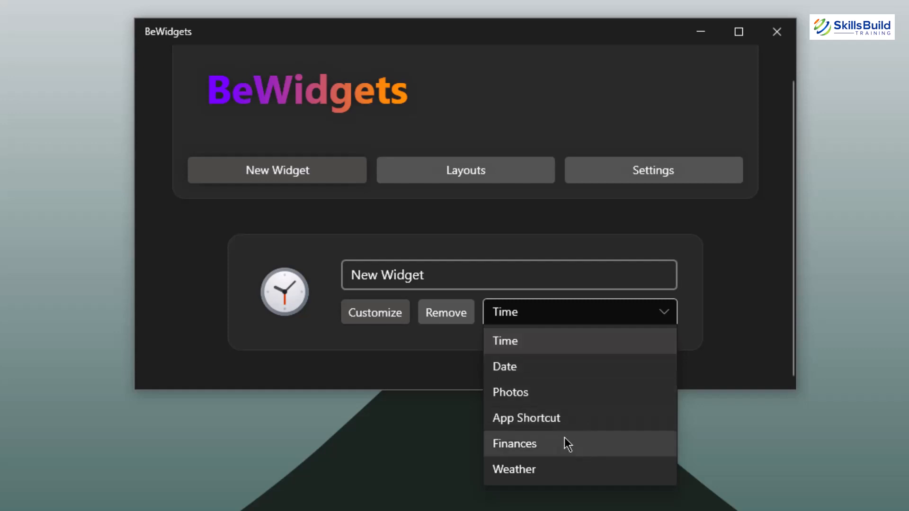
pyautogui.click(533, 350)
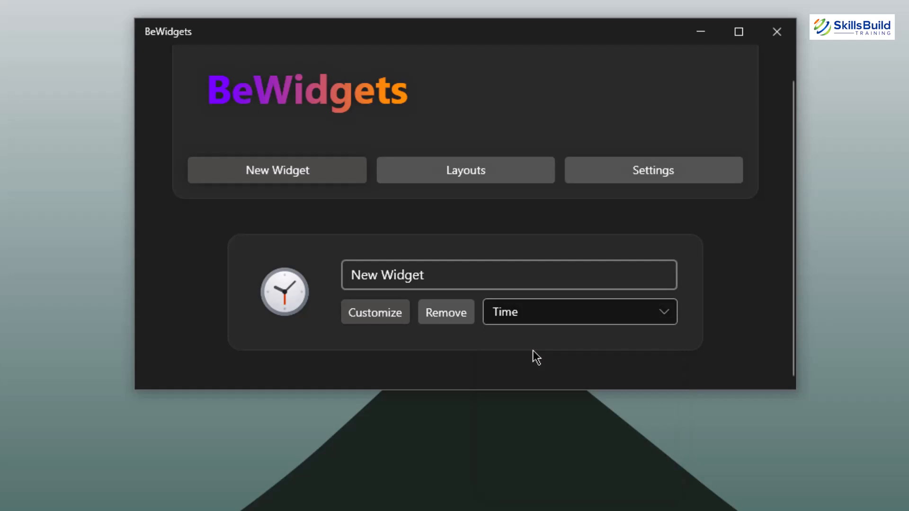
# - Open the Time widget's customization and centre the clock on the desktop just above the mountain peak
pyautogui.click(373, 313)
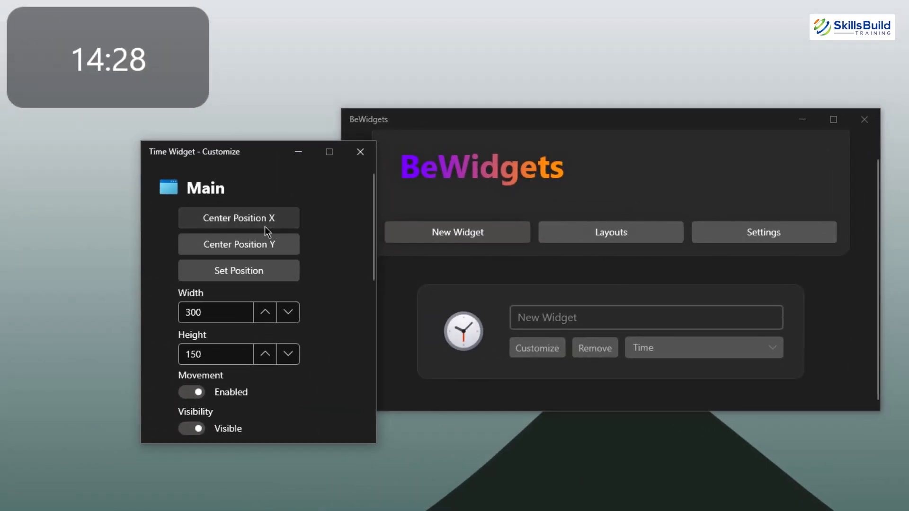
pyautogui.moveTo(599, 121); pyautogui.dragTo(908, 53)
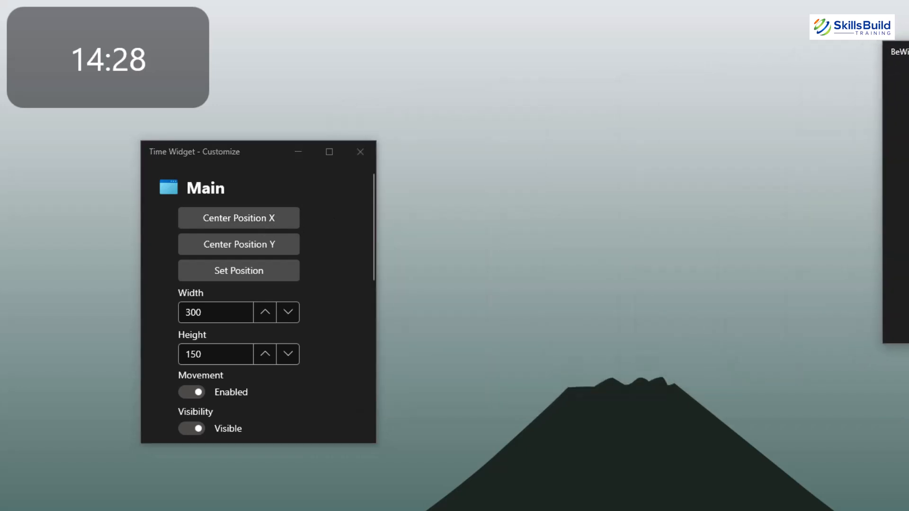
pyautogui.click(244, 218)
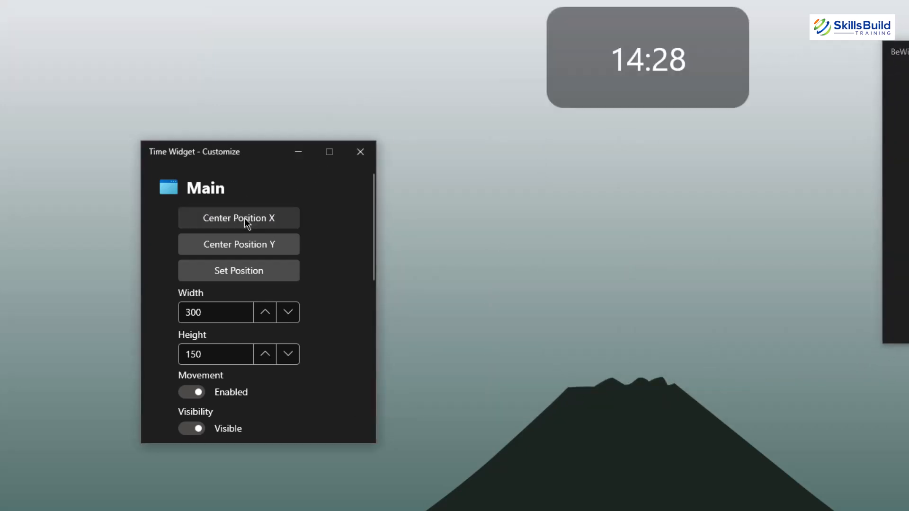
pyautogui.click(247, 244)
pyautogui.moveTo(639, 317)
pyautogui.mouseDown()
pyautogui.moveTo(633, 292)
pyautogui.moveTo(633, 312)
pyautogui.mouseUp()
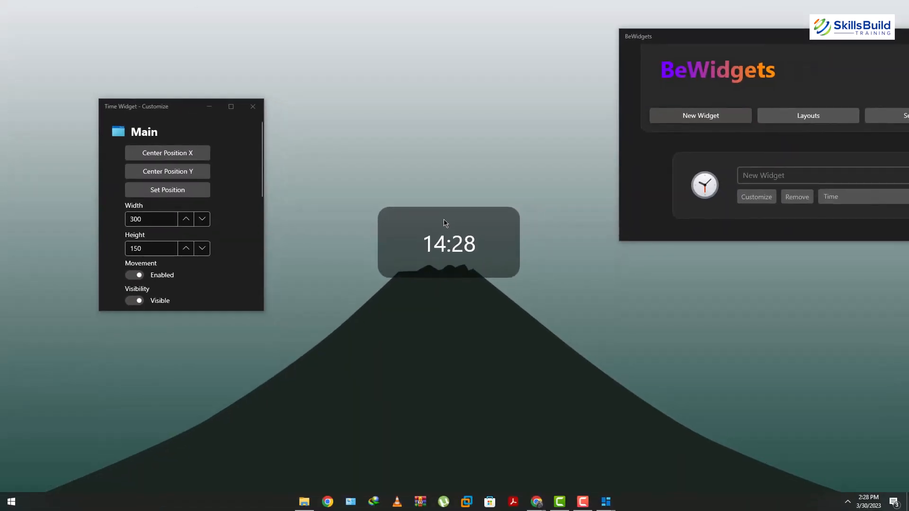
pyautogui.moveTo(444, 220); pyautogui.dragTo(438, 199)
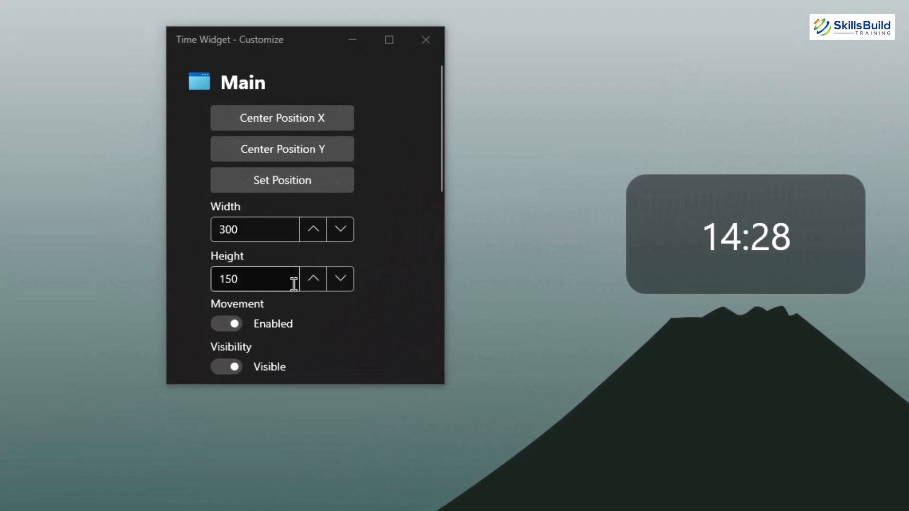
# - Switch the clock widget to 12 Hour Format
pyautogui.scroll(-1, 310, 213)
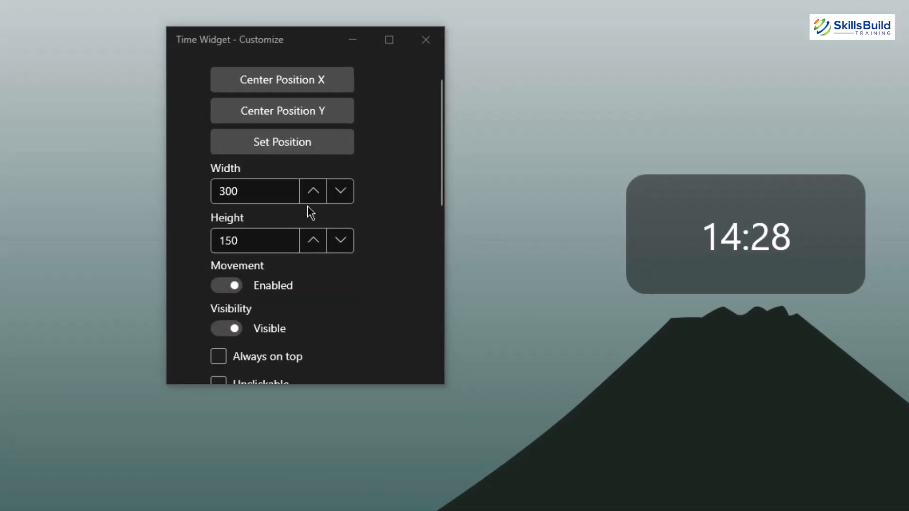
pyautogui.scroll(-2, 306, 225)
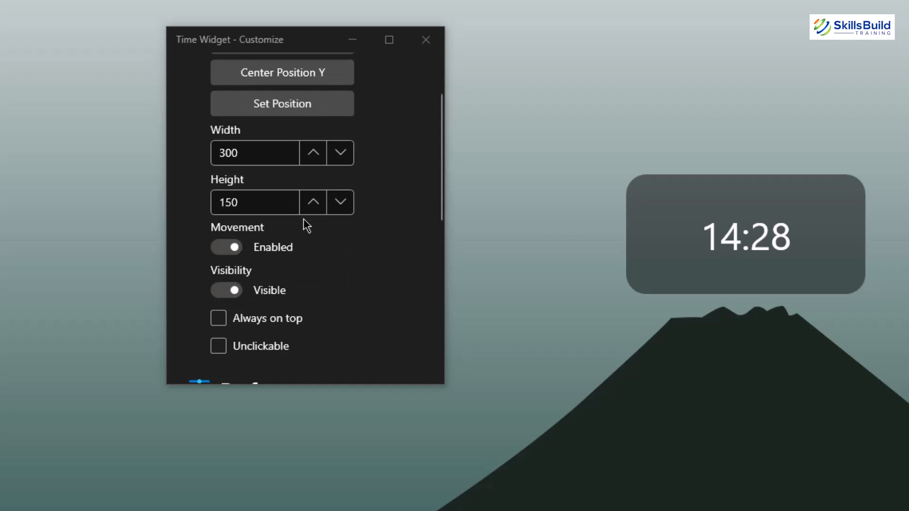
pyautogui.scroll(-2, 307, 225)
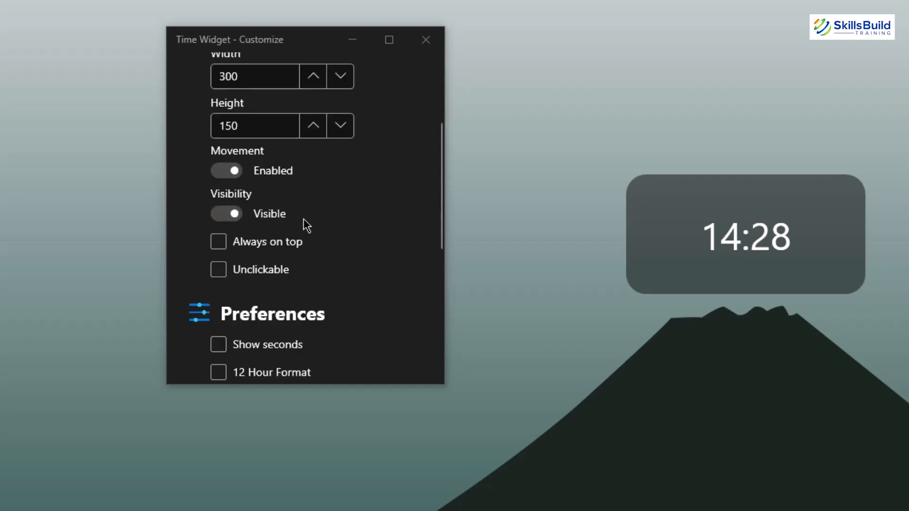
pyautogui.scroll(-1, 307, 226)
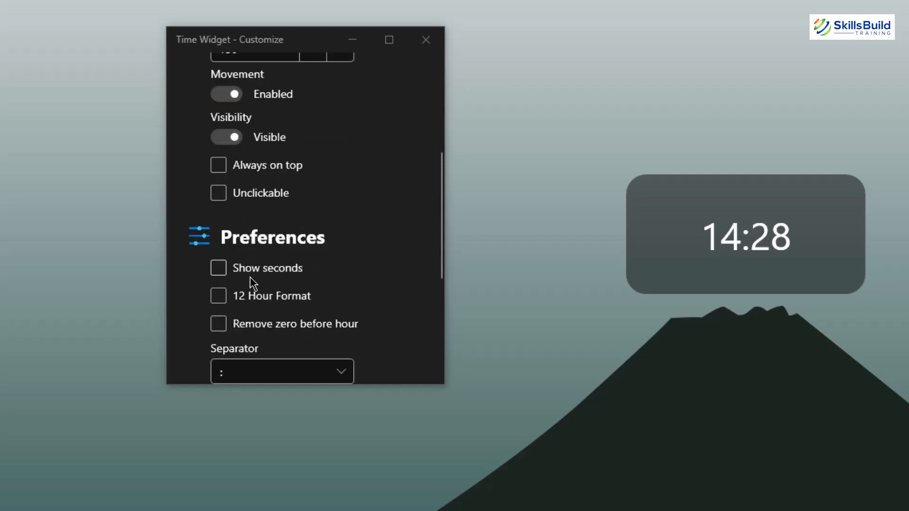
pyautogui.click(219, 297)
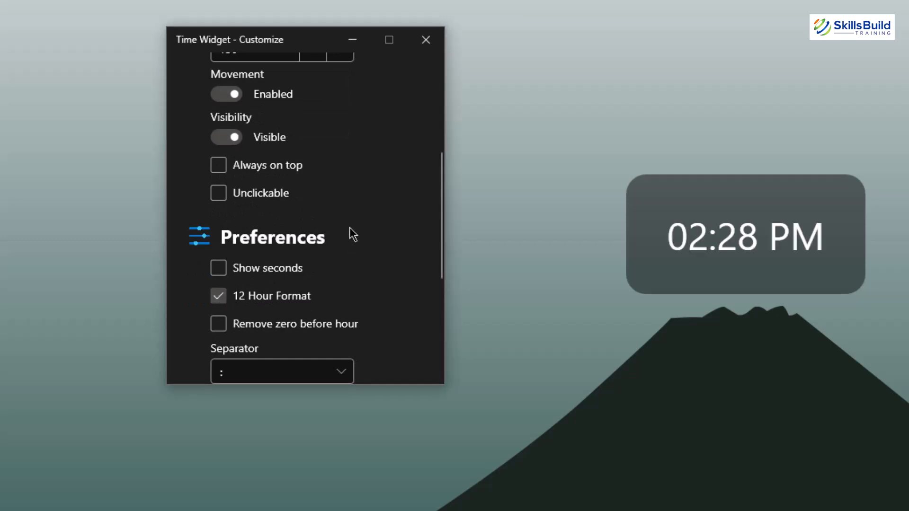
# - Set the clock widget's background color to Transparent
pyautogui.scroll(-3, 353, 228)
pyautogui.scroll(-2, 386, 239)
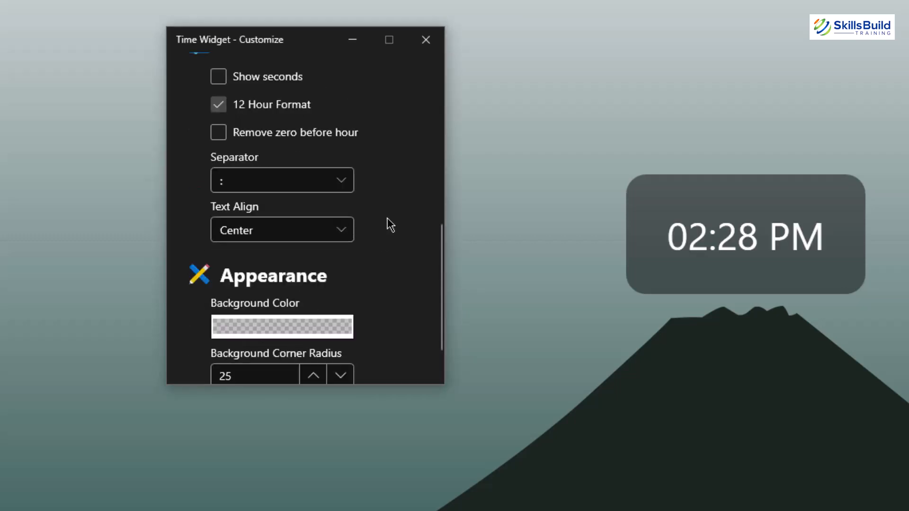
pyautogui.click(295, 327)
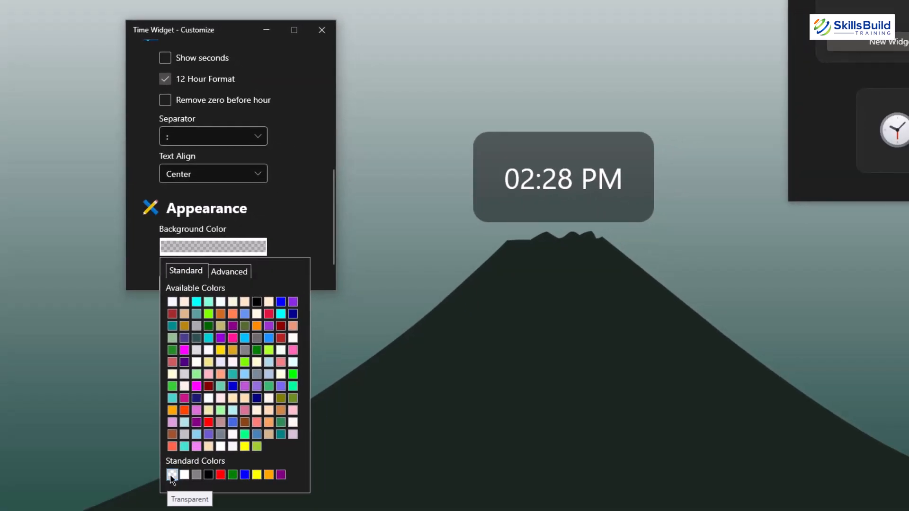
pyautogui.click(172, 474)
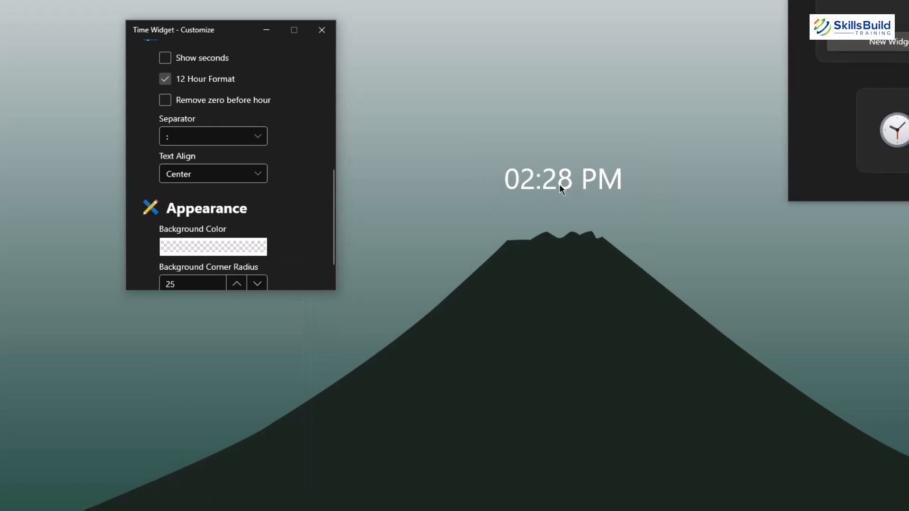
# - Review the Time Text font settings and close the widget customization window
pyautogui.scroll(-2, 289, 210)
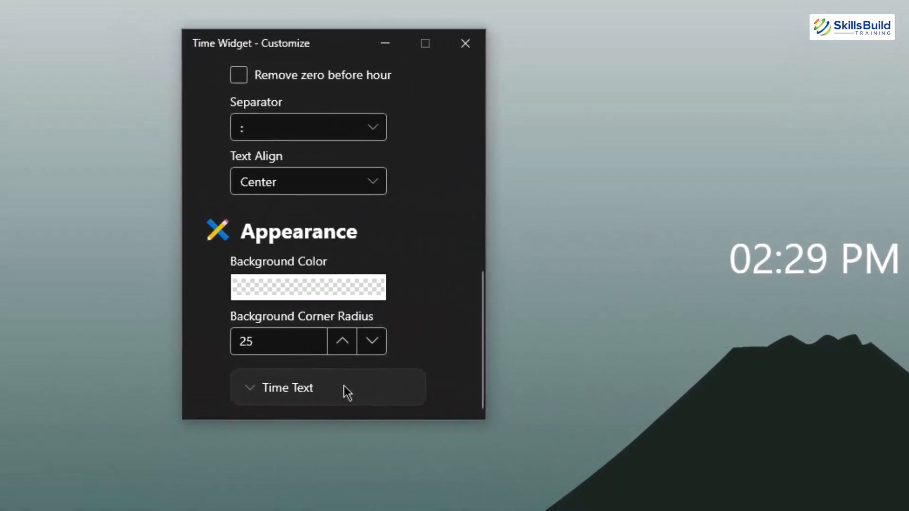
pyautogui.click(239, 269)
pyautogui.scroll(-5, 356, 385)
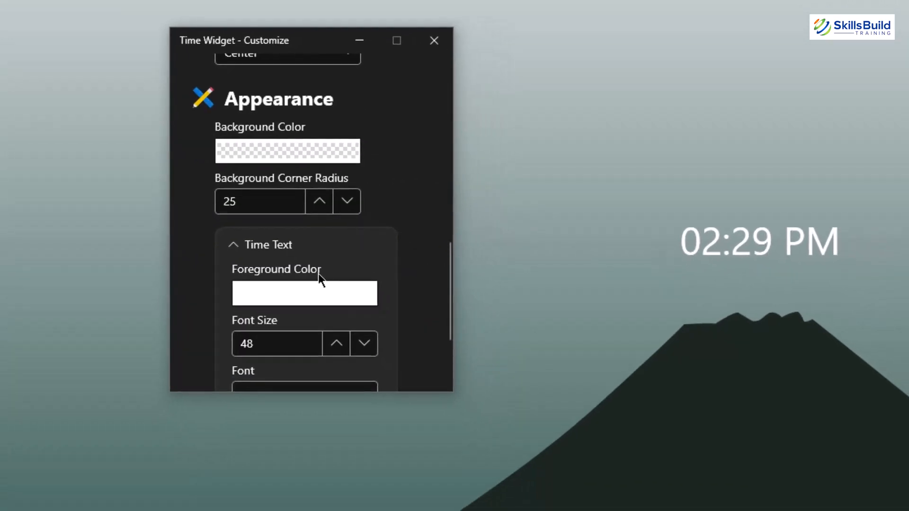
pyautogui.scroll(-3, 355, 279)
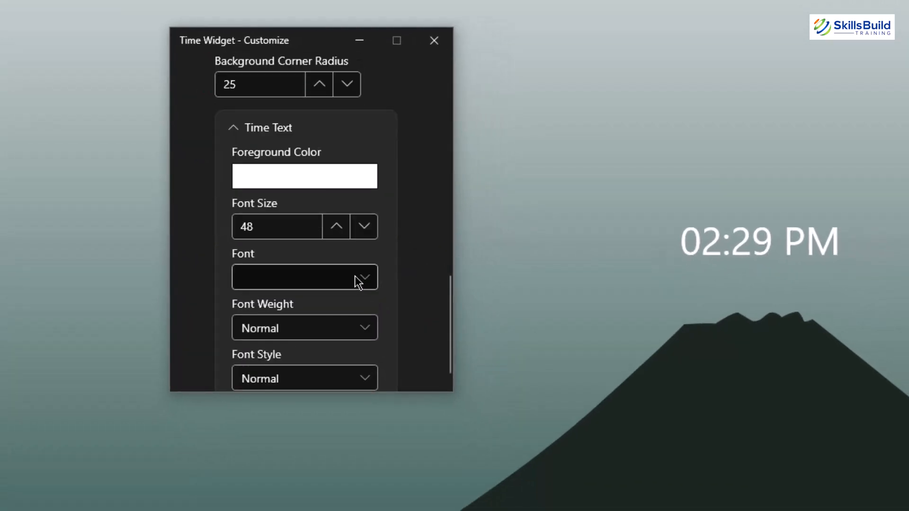
pyautogui.scroll(-1, 279, 310)
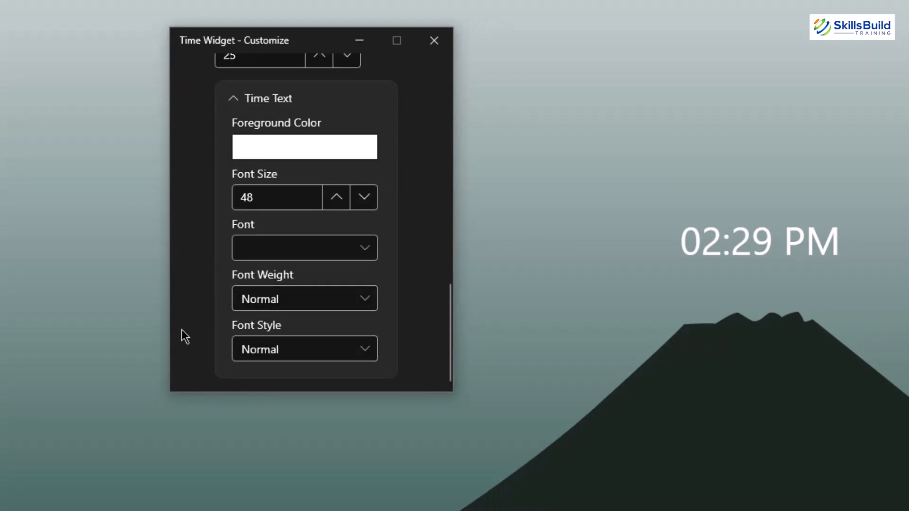
pyautogui.click(439, 48)
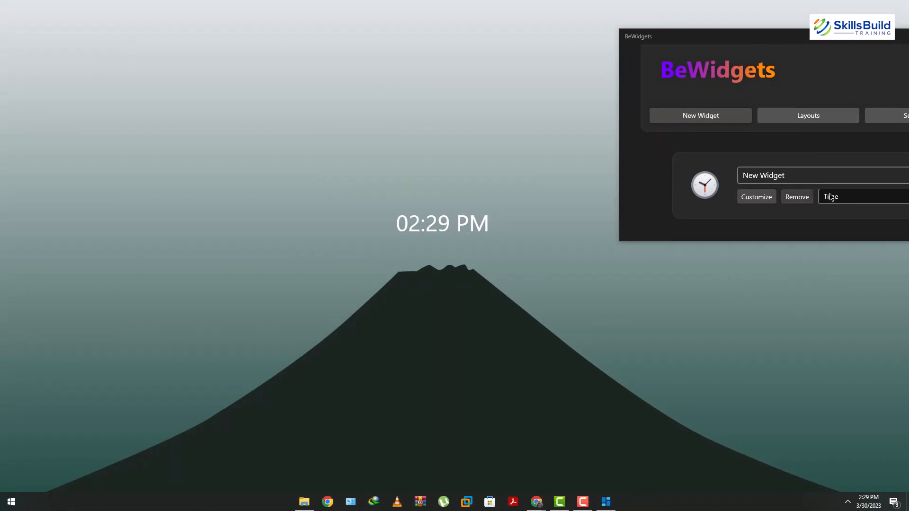
# - Switch the existing widget's type to Weather, open its customization and nudge it slightly higher above the mountain peak
pyautogui.click(839, 212)
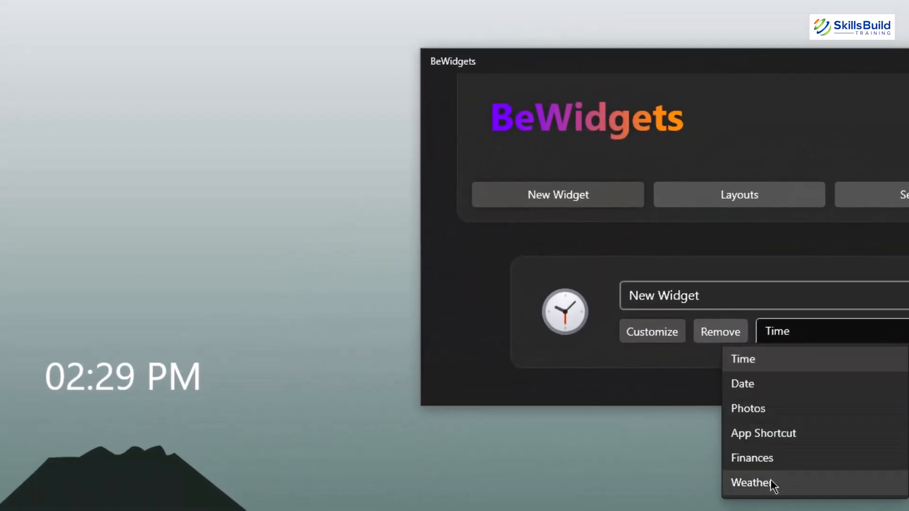
pyautogui.click(770, 482)
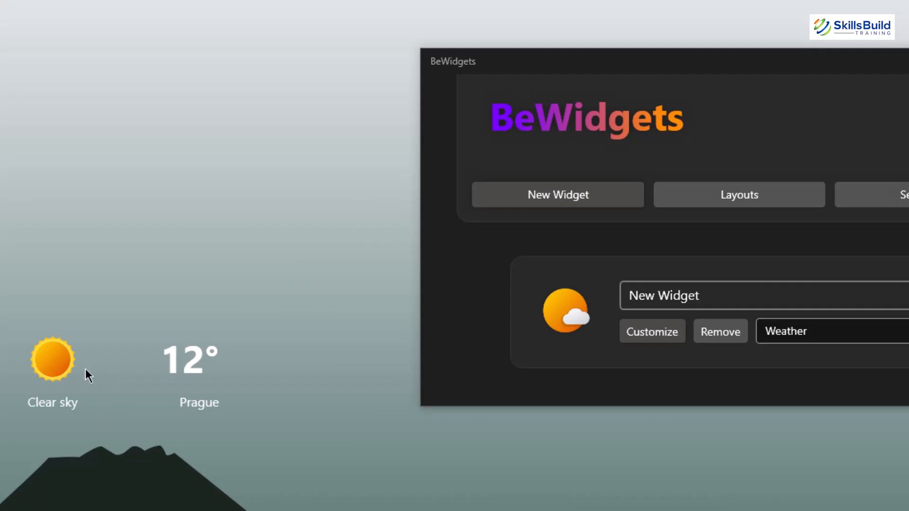
pyautogui.click(640, 332)
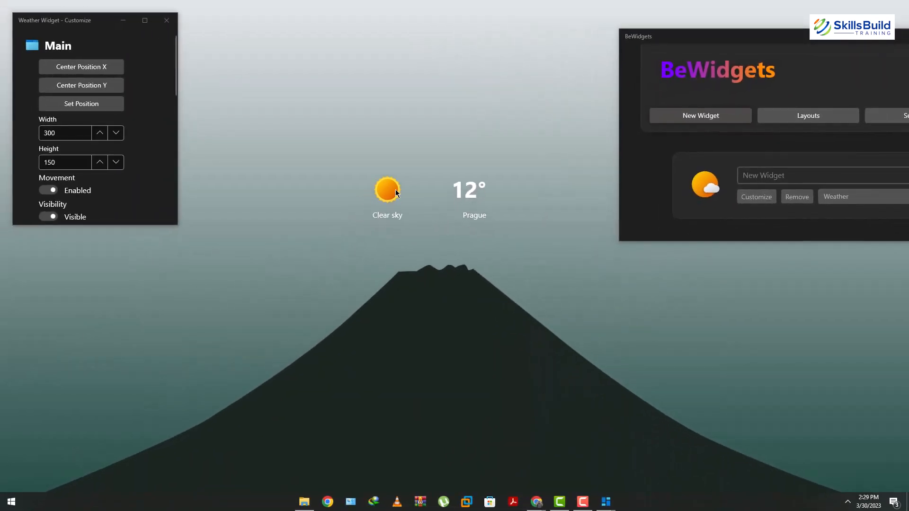
pyautogui.moveTo(395, 189); pyautogui.dragTo(404, 163)
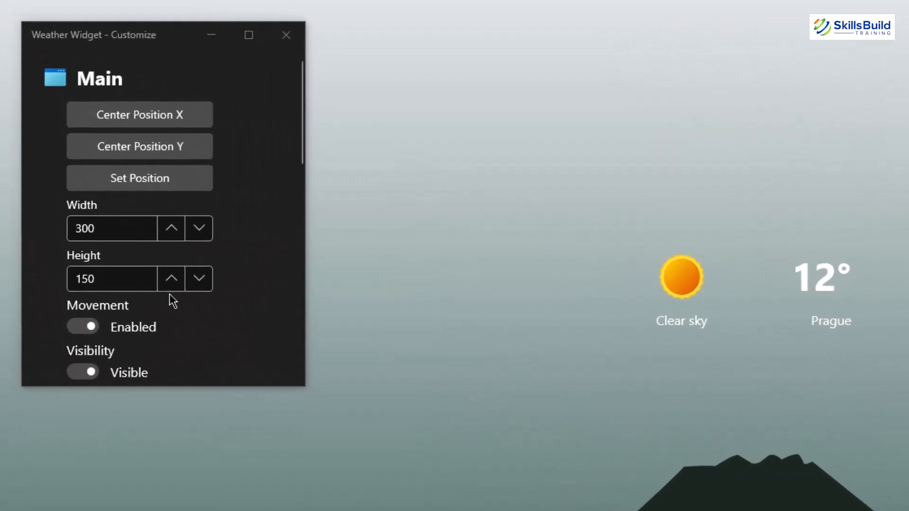
# - Set the weather widget's city to Toronto
pyautogui.scroll(-3, 188, 275)
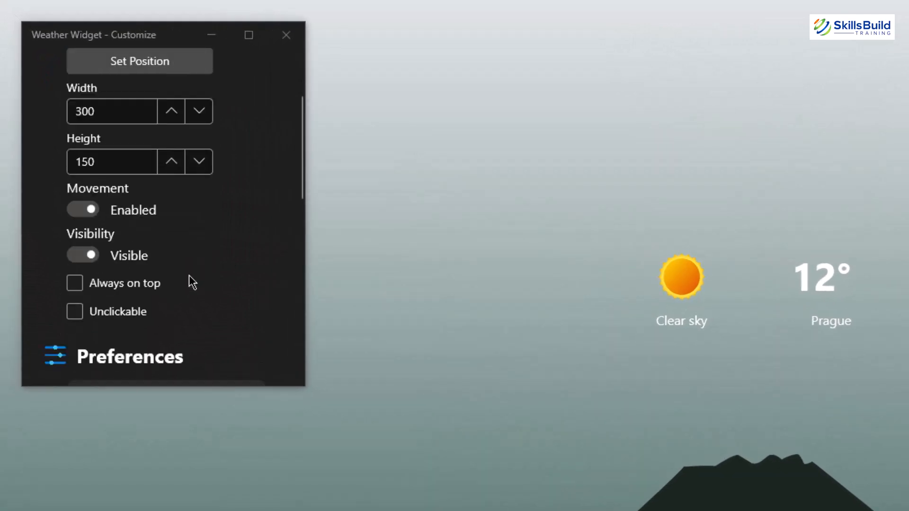
pyautogui.scroll(-1, 189, 275)
pyautogui.scroll(-1, 189, 275)
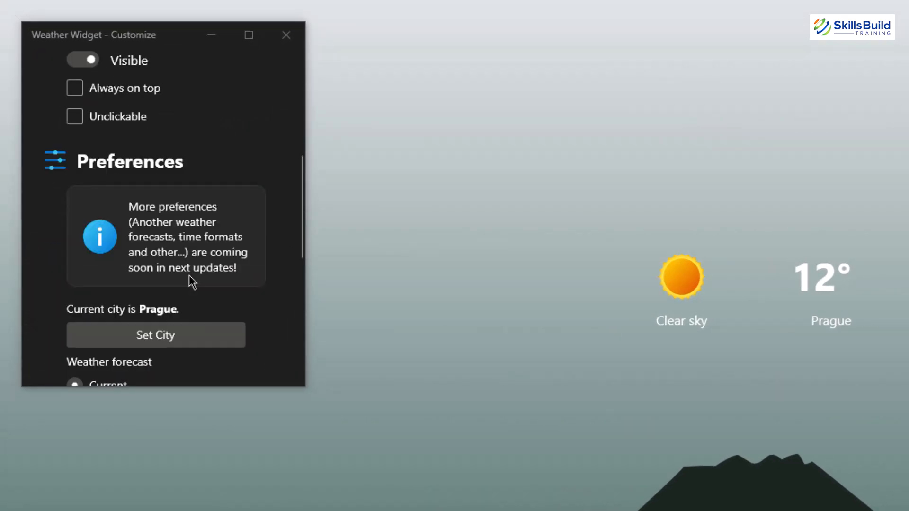
pyautogui.click(164, 339)
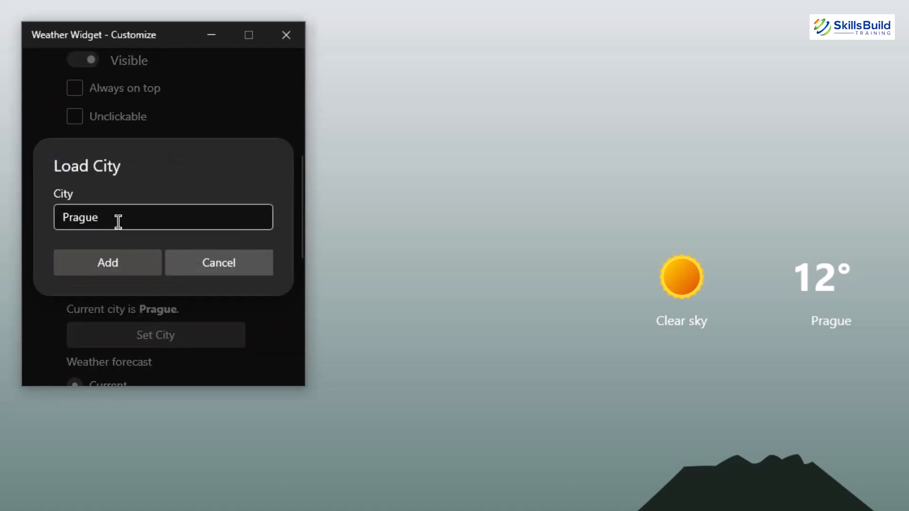
pyautogui.click(117, 222)
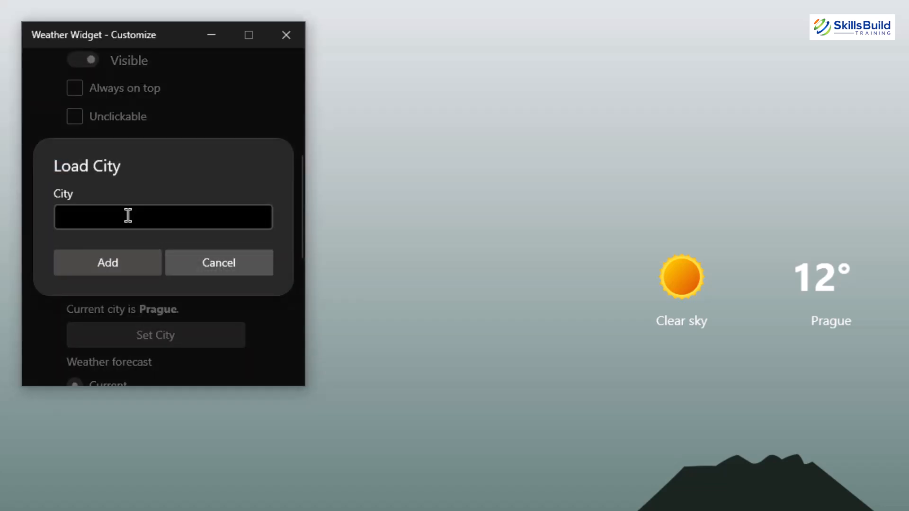
pyautogui.write('Toronto')
pyautogui.click(104, 264)
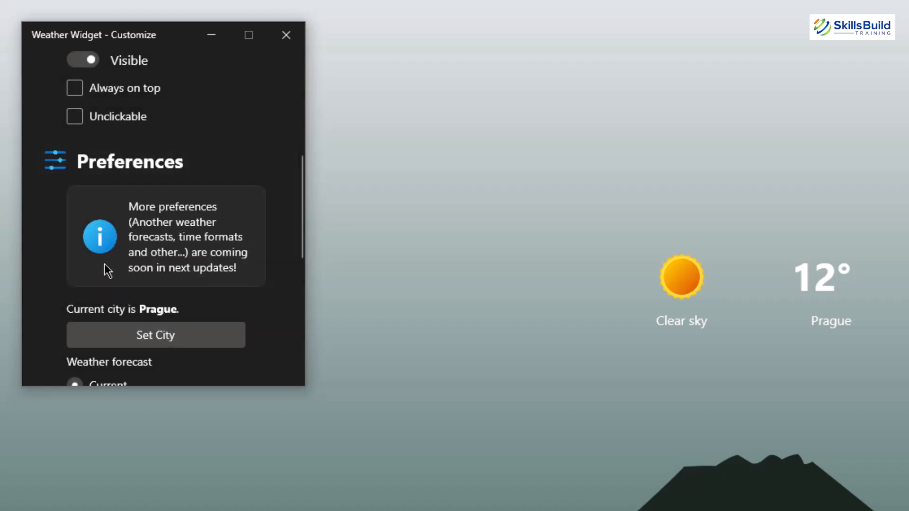
pyautogui.click(204, 268)
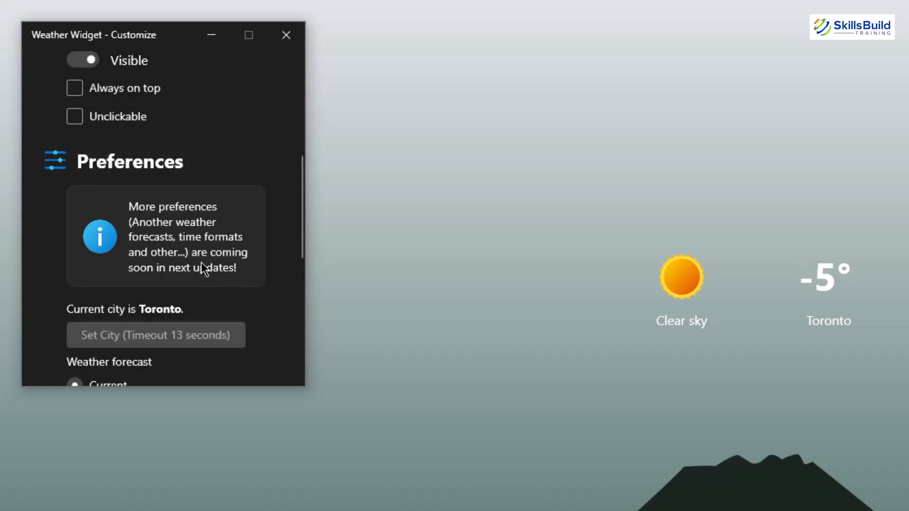
# - Review the weather widget's forecast and appearance settings, then close its customization window
pyautogui.scroll(-2, 203, 268)
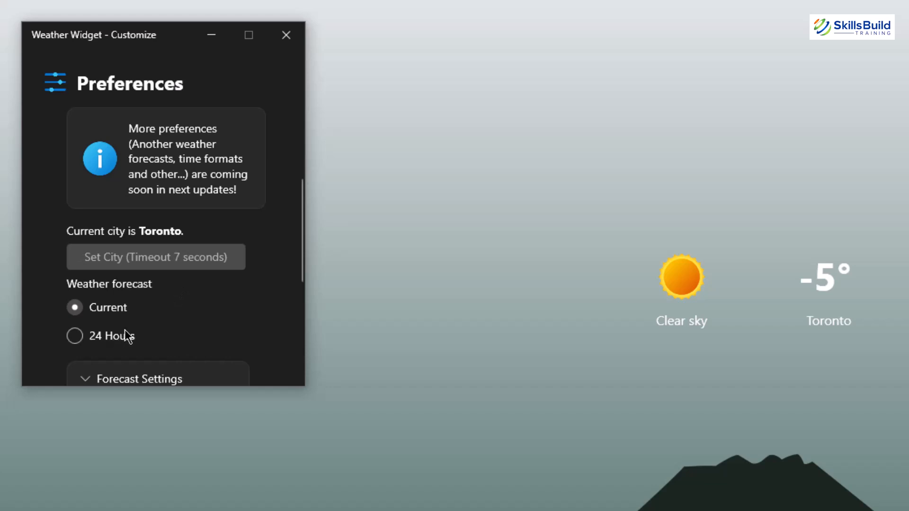
pyautogui.scroll(-2, 179, 325)
pyautogui.scroll(-1, 178, 317)
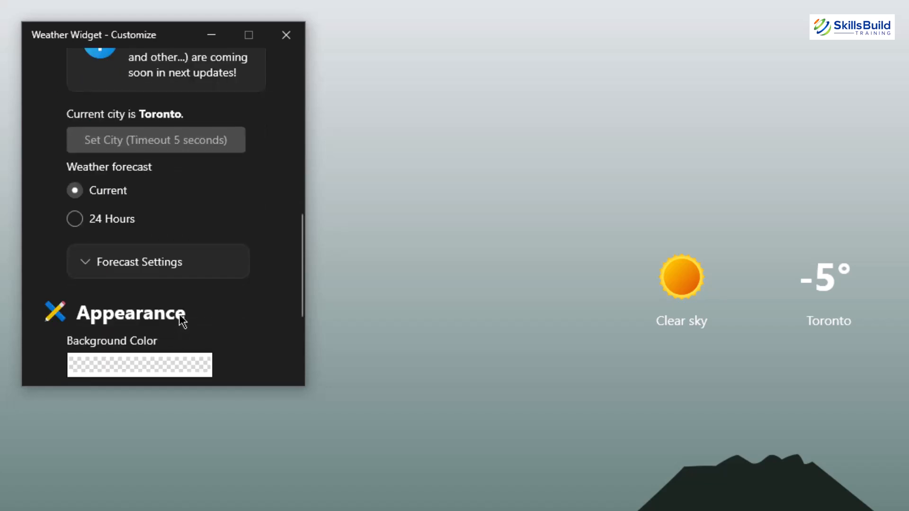
pyautogui.scroll(-3, 170, 256)
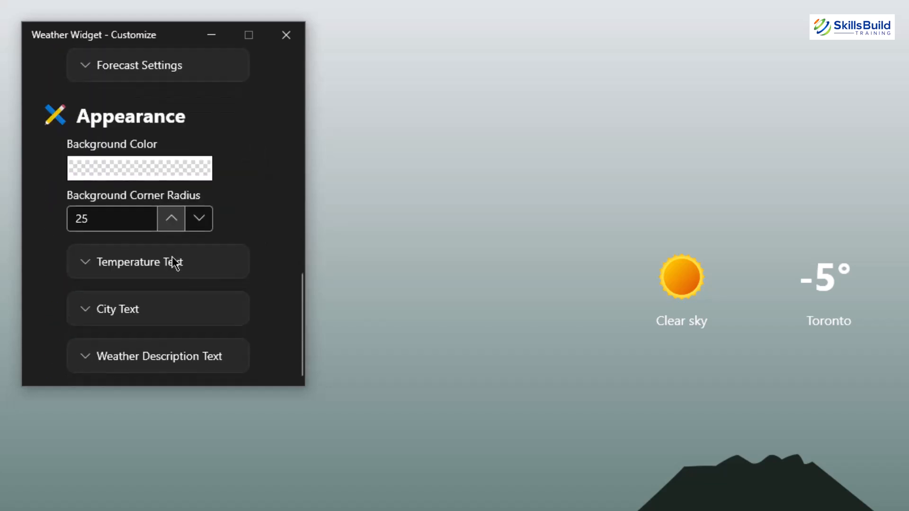
pyautogui.scroll(1, 176, 262)
pyautogui.scroll(10, 176, 258)
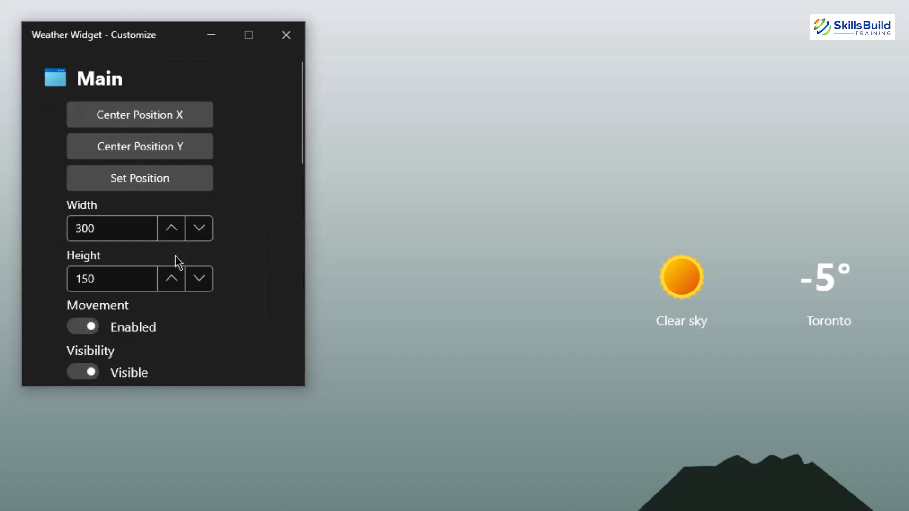
pyautogui.click(281, 36)
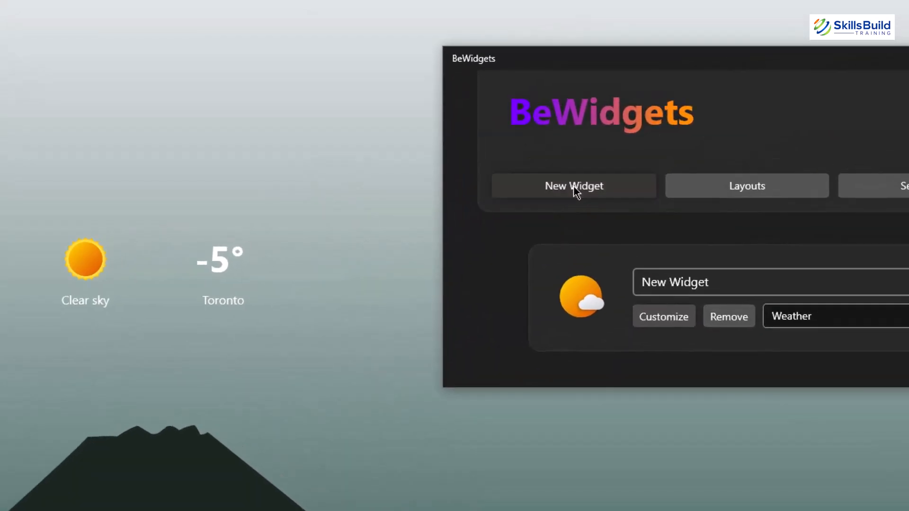
# - Add a new Time widget and open its customization to place the clock just below the weather widget
pyautogui.click(574, 192)
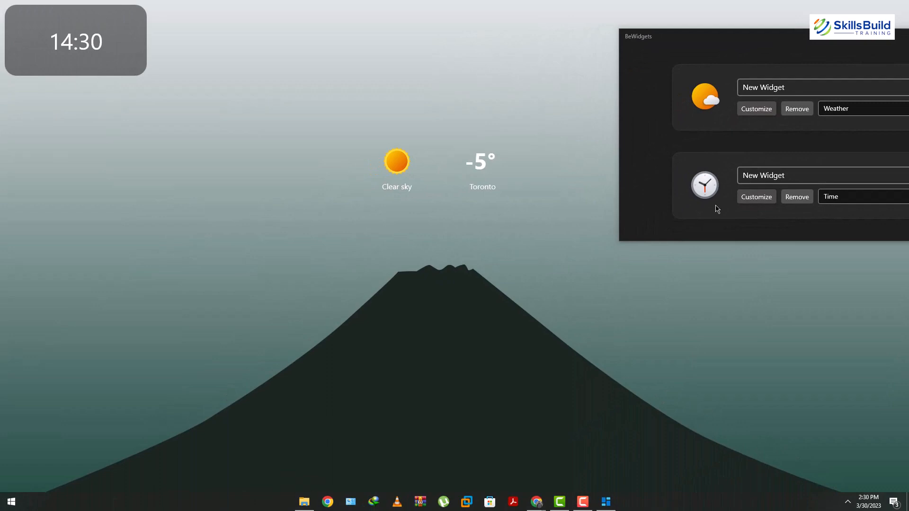
pyautogui.click(756, 196)
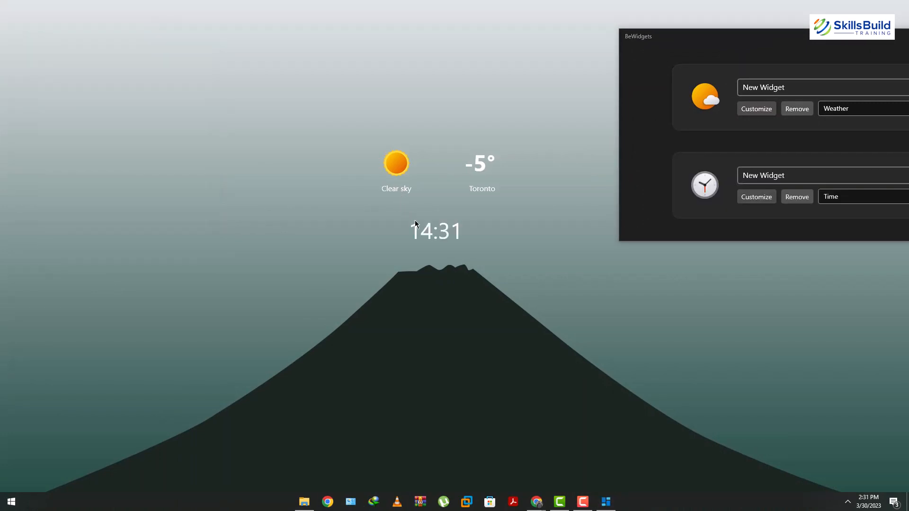
# - Move the BeWidgets window to the middle of the screen and close it
pyautogui.moveTo(781, 38); pyautogui.dragTo(461, 25)
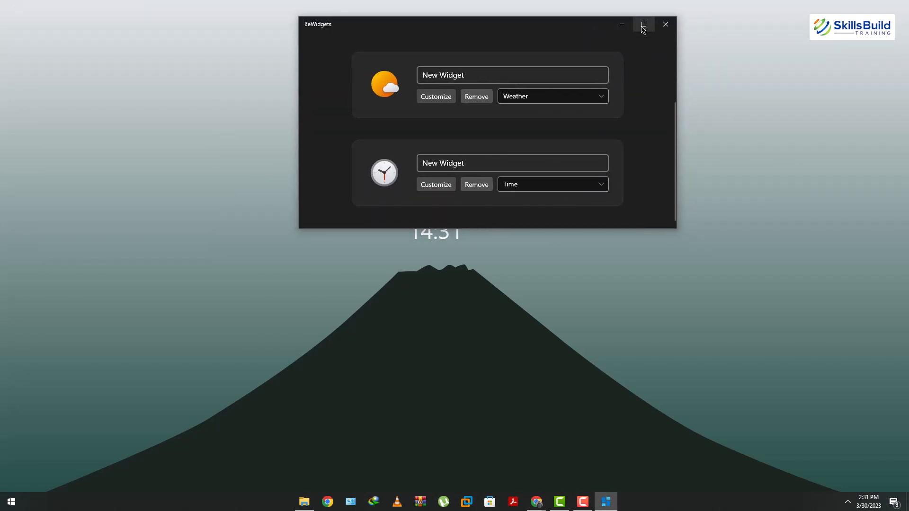
pyautogui.click(665, 25)
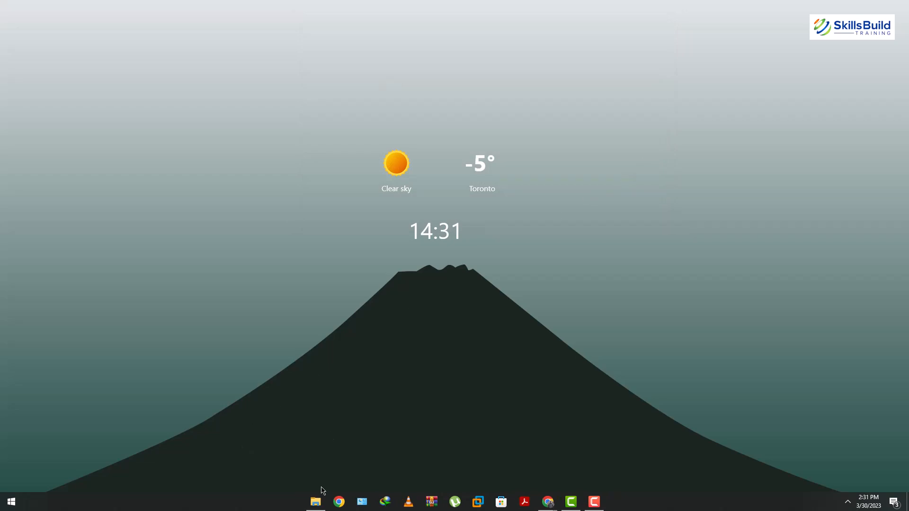
# - Open TaskbarX Configurator from its folder, apply the Transparent taskbar style, and close the configurator and folder window
pyautogui.click(316, 500)
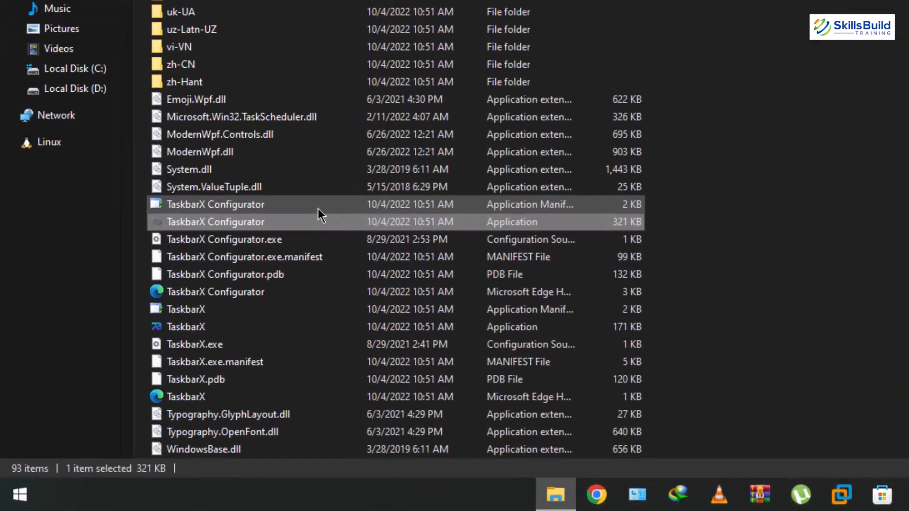
pyautogui.doubleClick(240, 209)
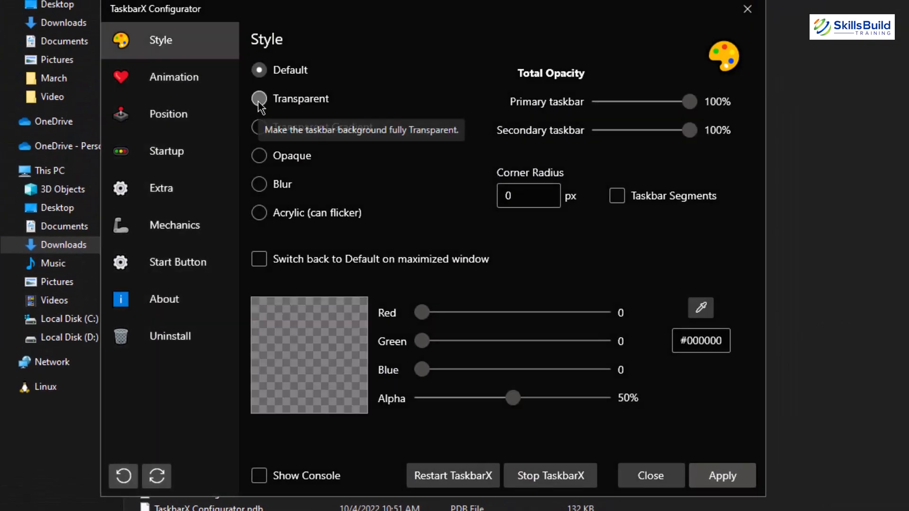
pyautogui.click(258, 100)
pyautogui.click(722, 476)
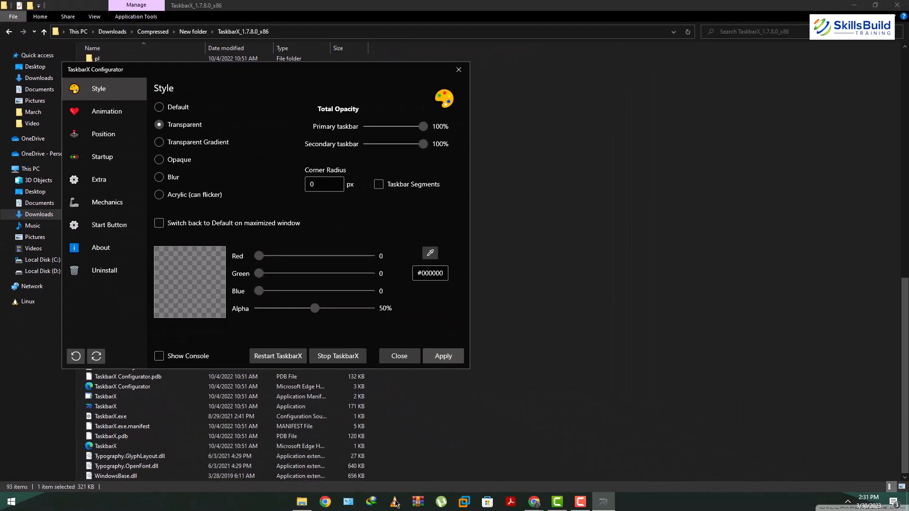
pyautogui.click(456, 72)
pyautogui.click(856, 6)
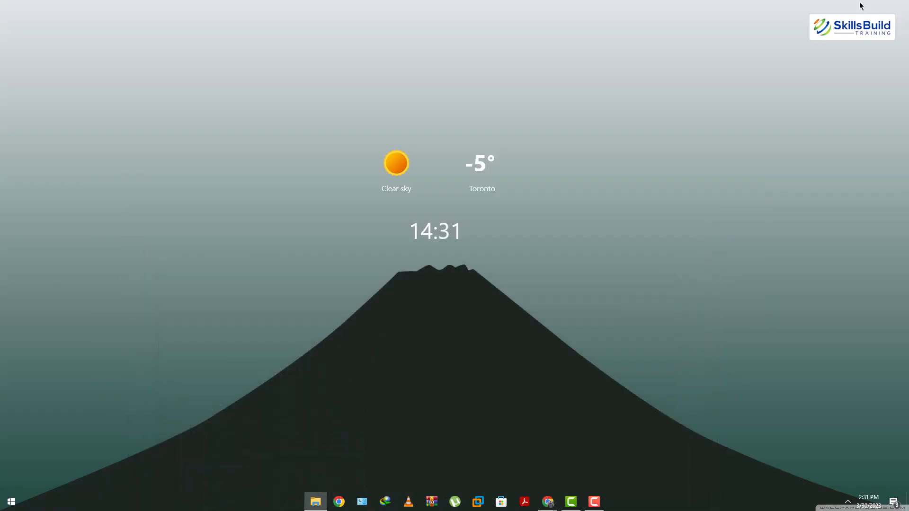